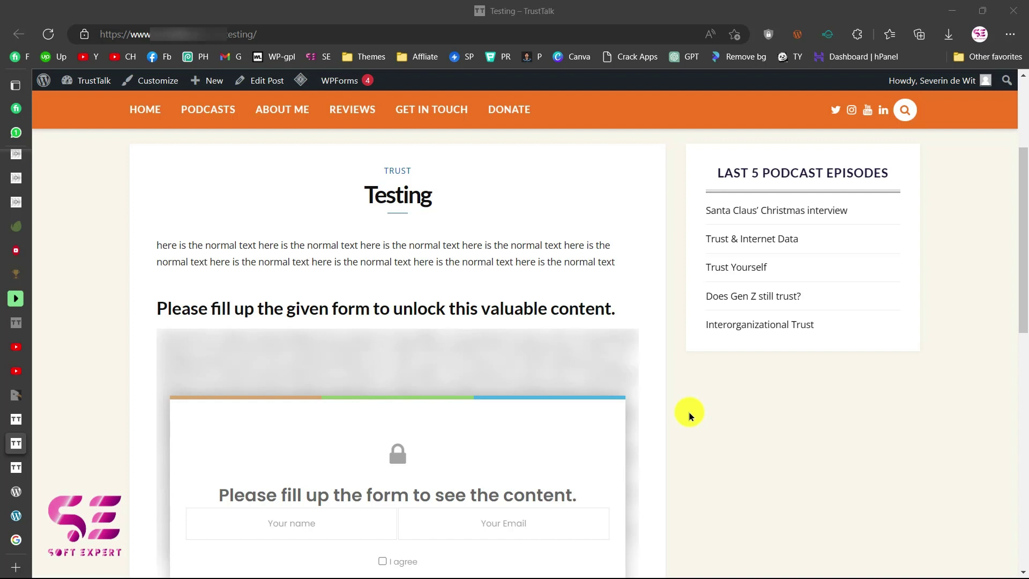
Scroll down to the Testing post's lock form and enter the subscriber's name.
scroll(690, 414, "down", 1)
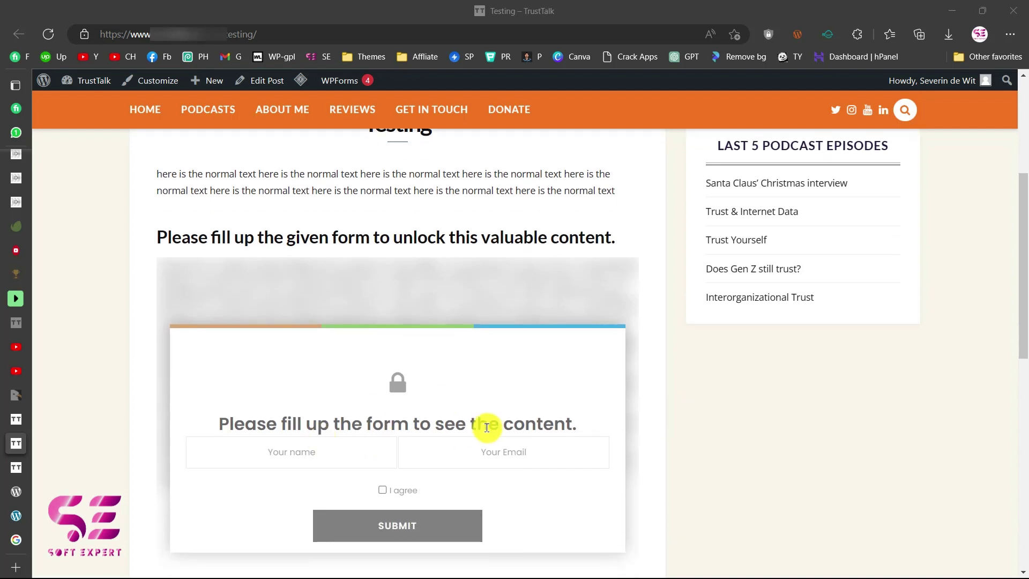
scroll(456, 425, "down", 1)
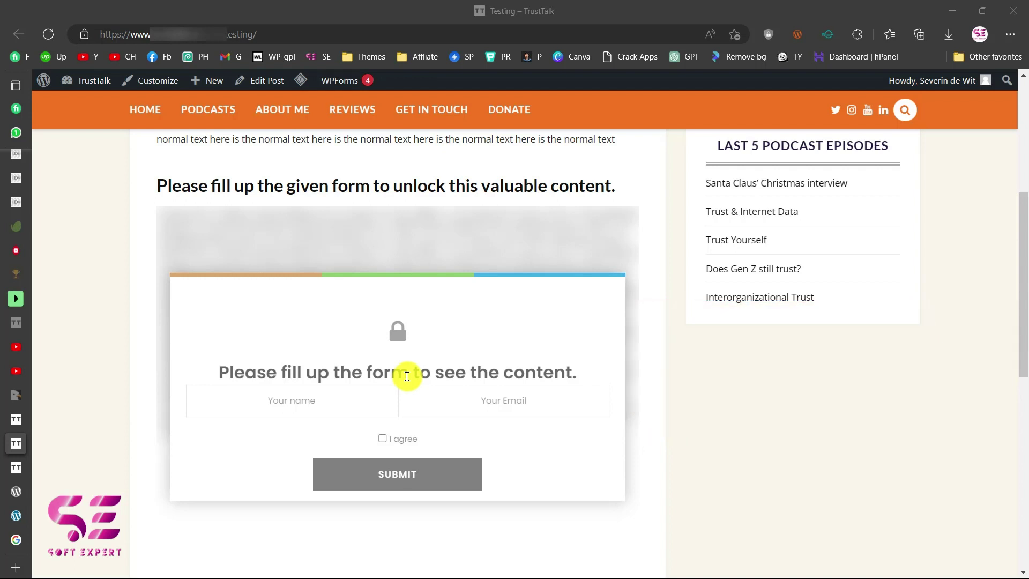
scroll(406, 375, "up", 2)
scroll(407, 376, "down", 1)
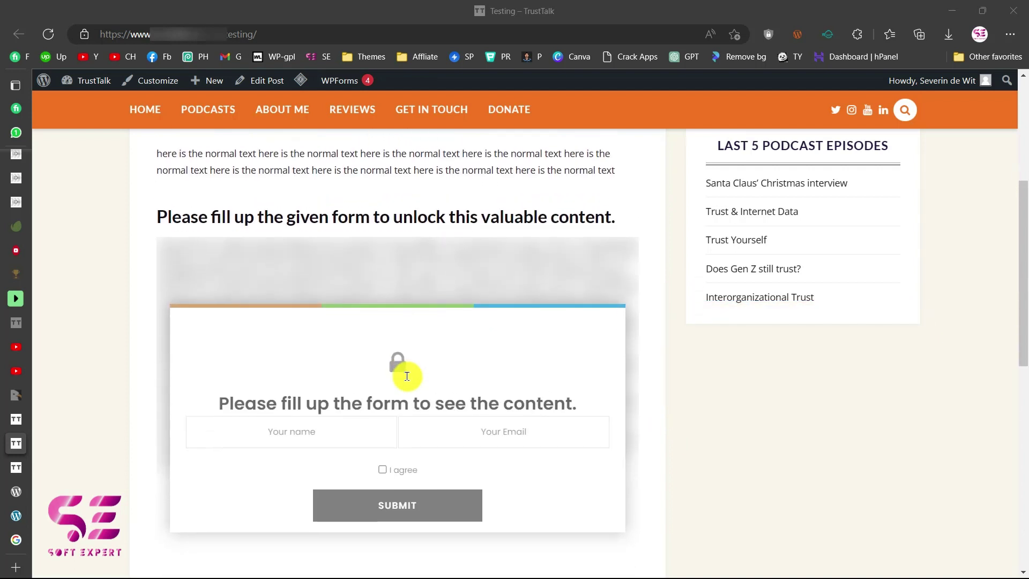
scroll(407, 376, "up", 2)
scroll(407, 376, "up", 1)
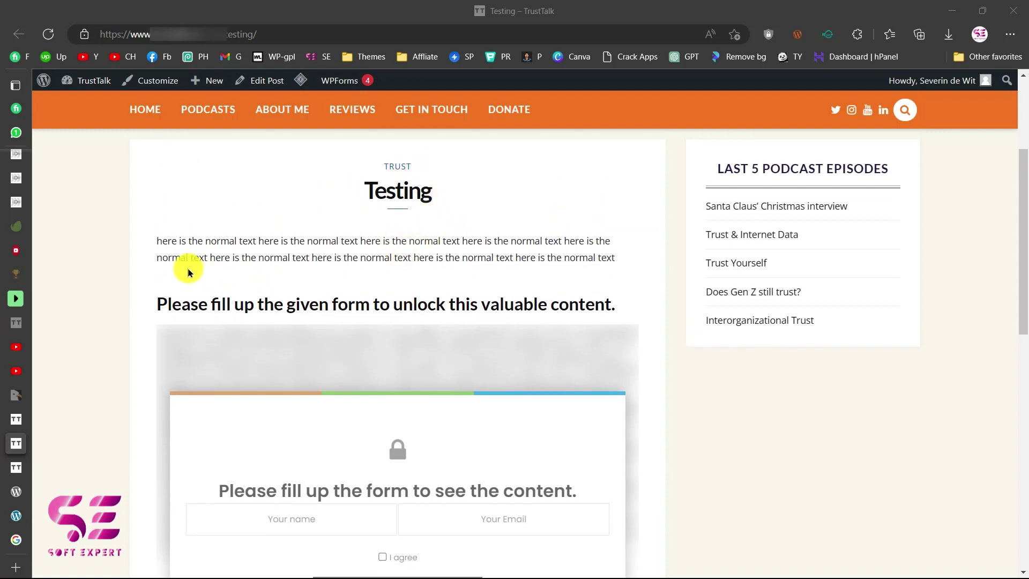
scroll(395, 253, "down", 2)
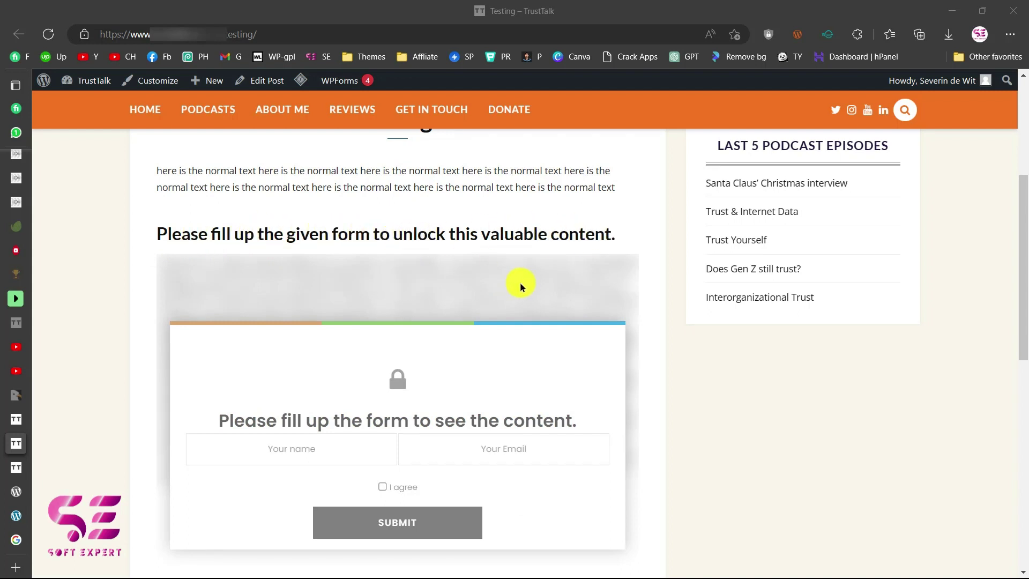
scroll(519, 282, "down", 1)
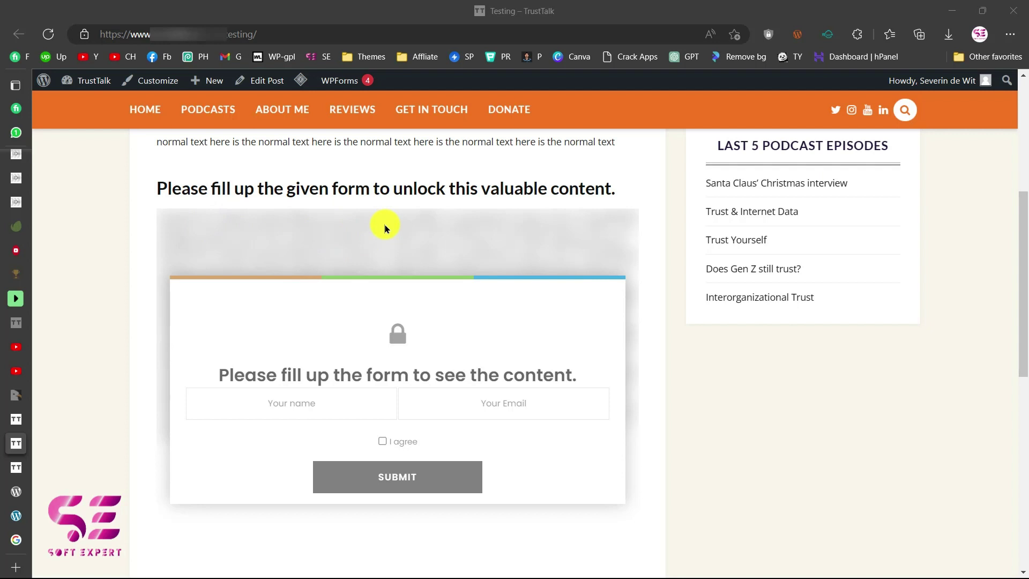
left_click(311, 406)
type("soft expert")
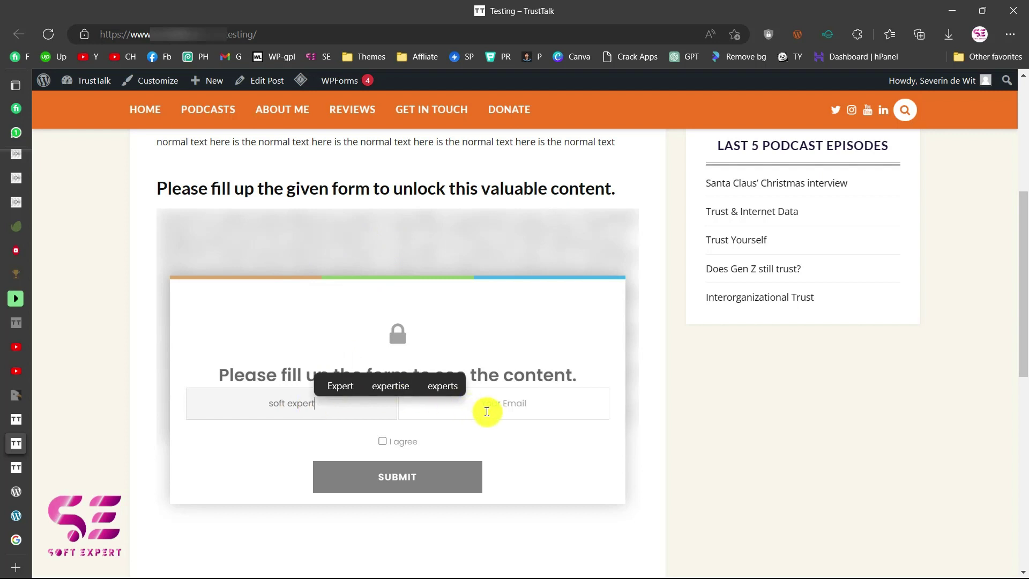
Enter the subscriber's e-mail, tick I agree, and submit to unlock the content.
left_click(487, 411)
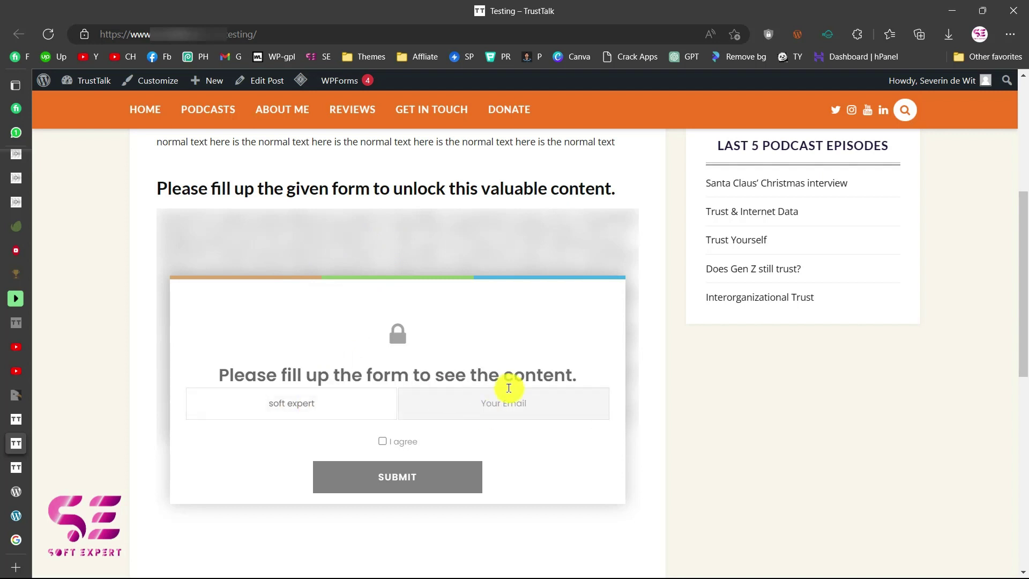
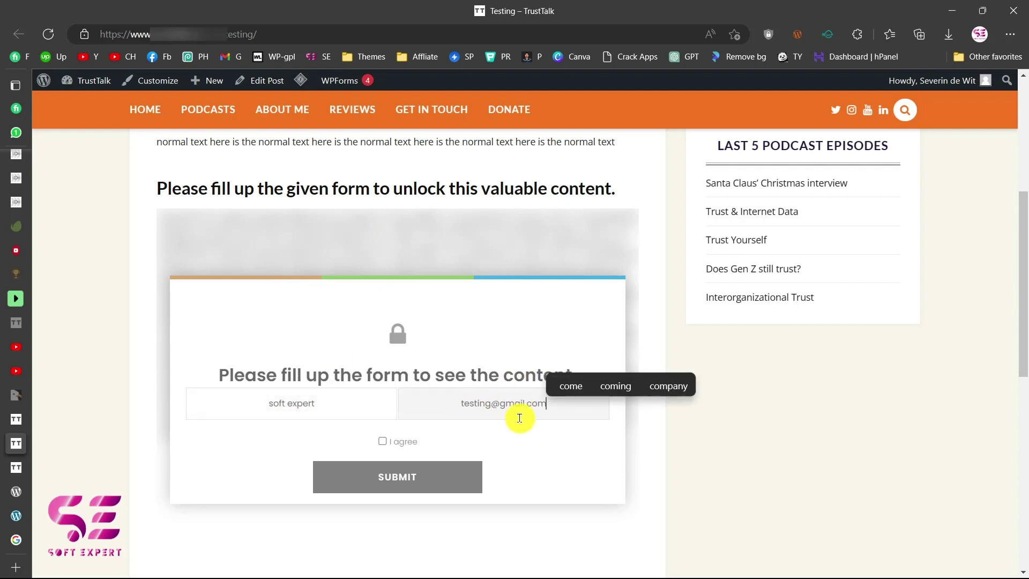
left_click(385, 443)
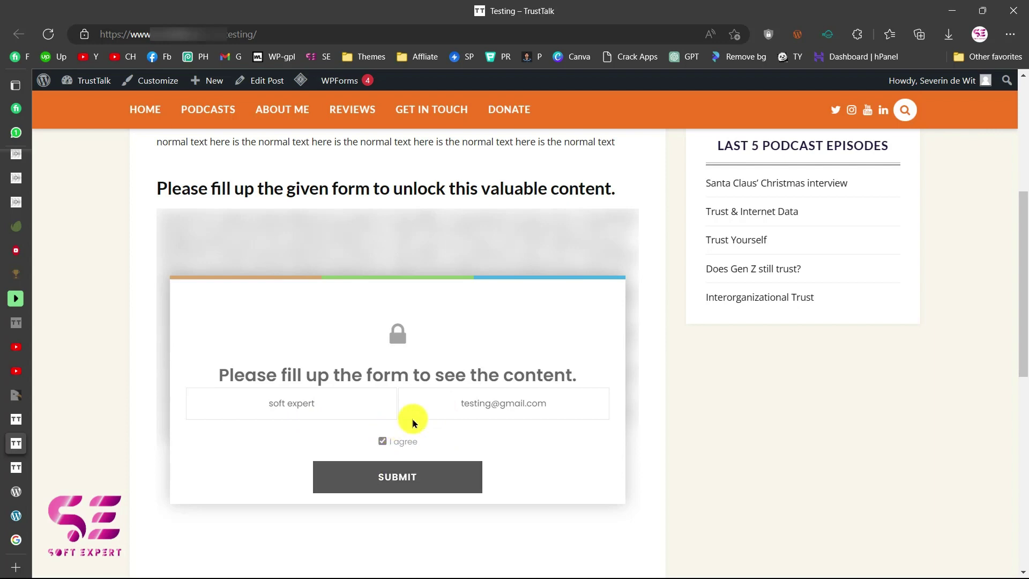
left_click(403, 476)
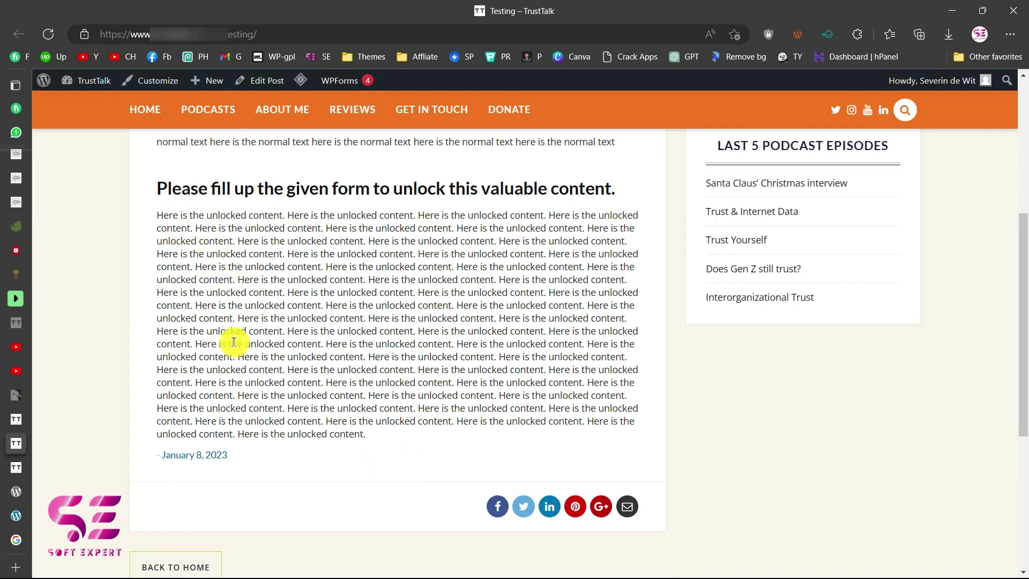
scroll(234, 341, "up", 1)
scroll(268, 318, "up", 1)
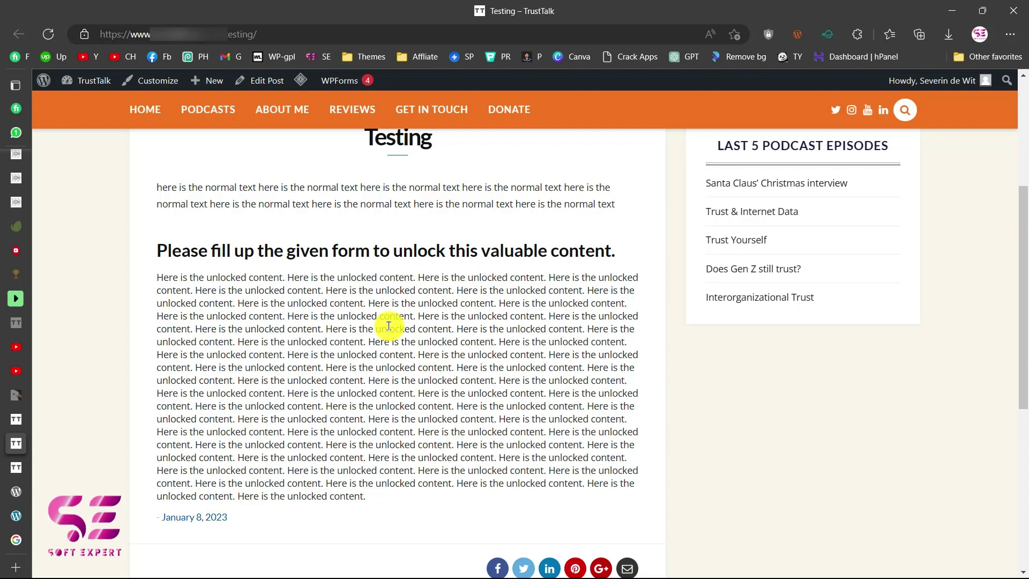
scroll(397, 354, "up", 2)
scroll(380, 407, "down", 2)
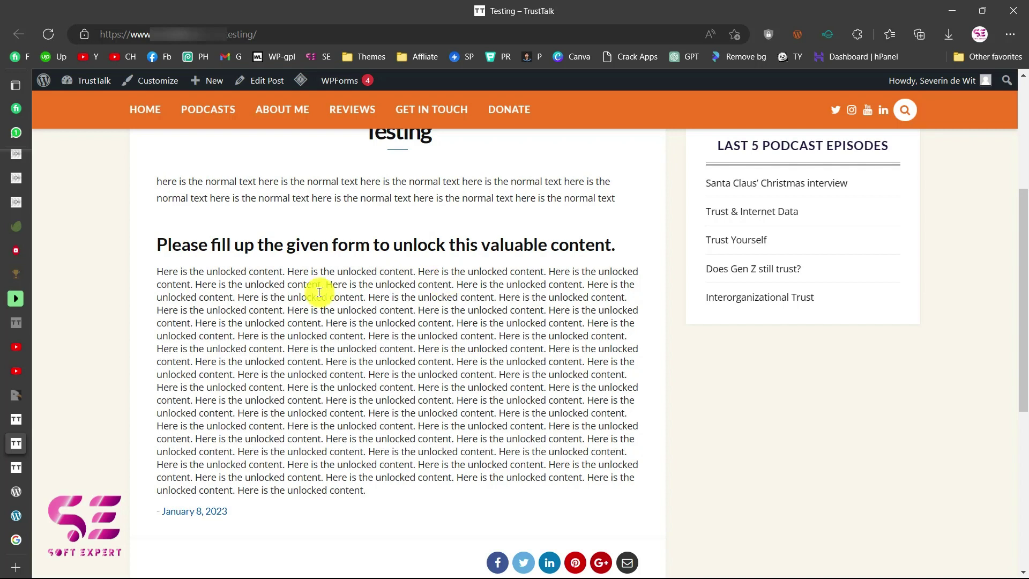
Open Subscribe to Unlock Lite > Subscribers to see the new subscriber with Verified set to No.
left_click(15, 468)
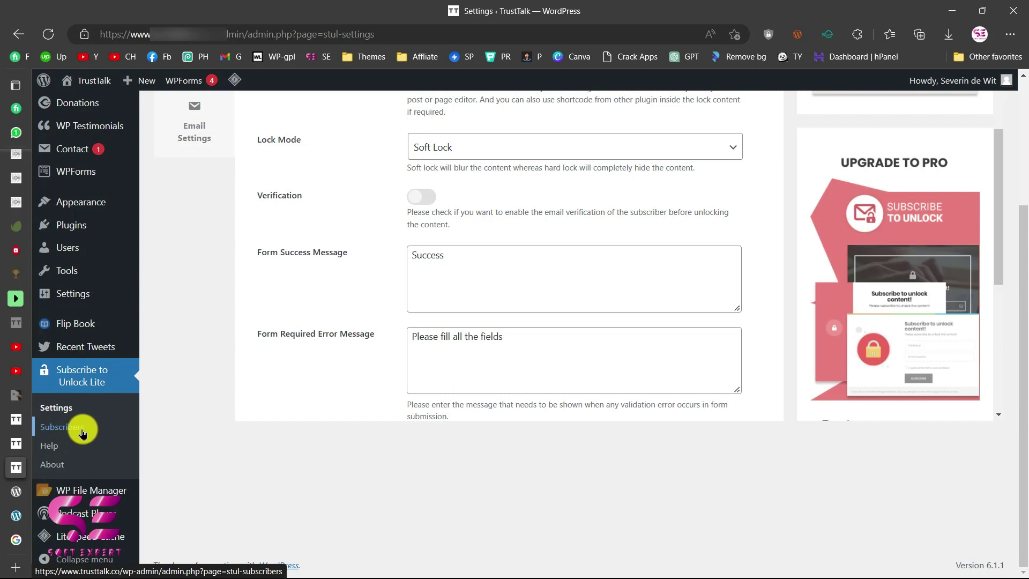
left_click(83, 428)
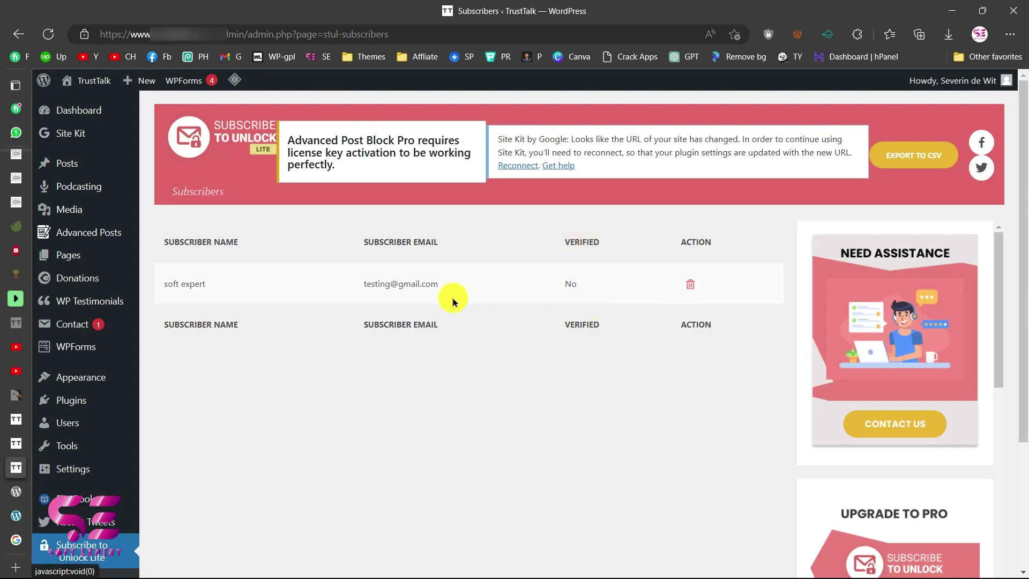
left_click_drag(363, 279, 453, 275)
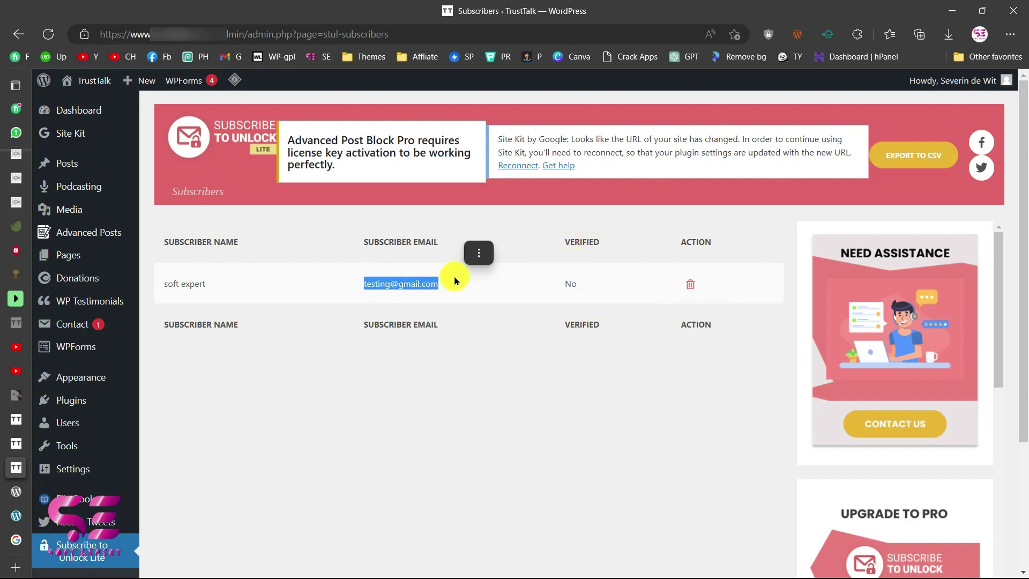
left_click(449, 228)
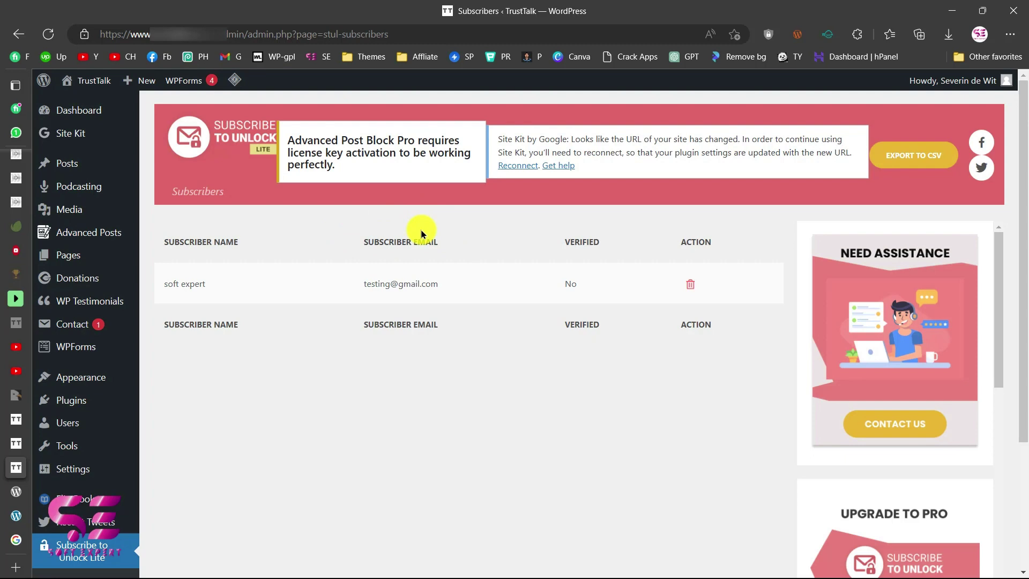
Search Add Plugins for 'subscribe to unlock' and find the Opt-In Content Locker Lite plugin marked Active.
mouse_move(85, 402)
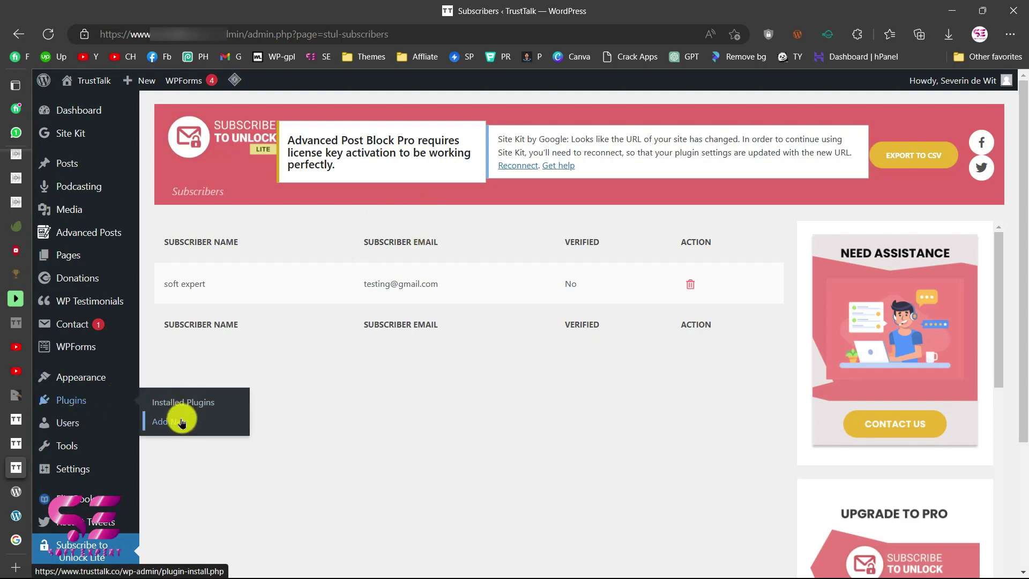
left_click(181, 422)
left_click(827, 236)
type("subscribe to unlock")
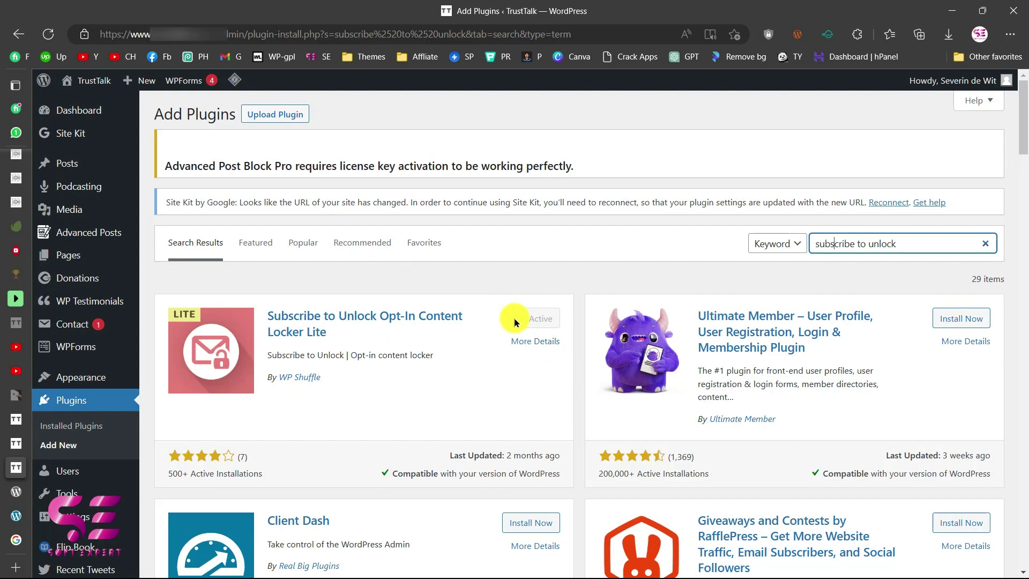
scroll(500, 323, "down", 2)
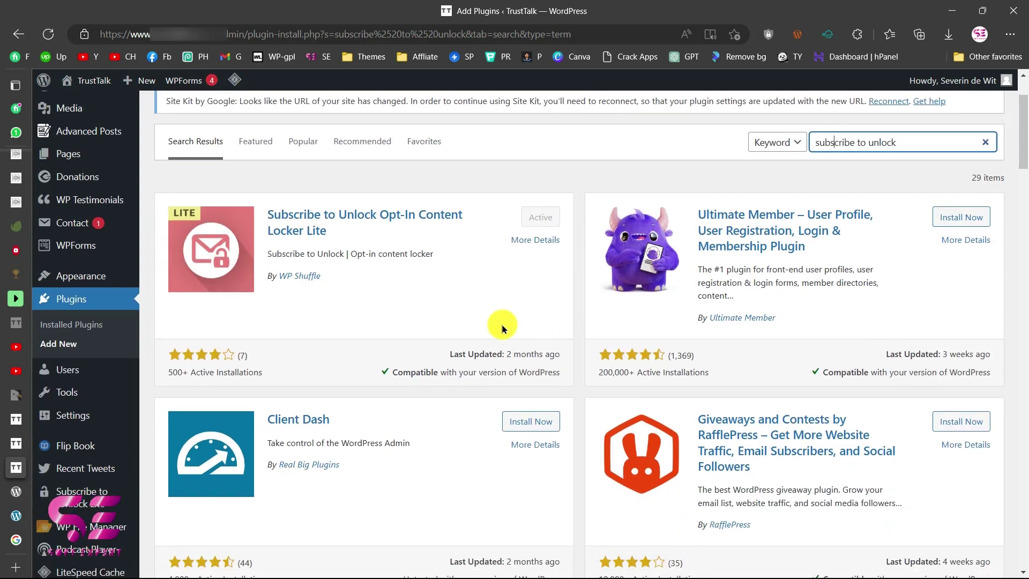
scroll(80, 482, "down", 4)
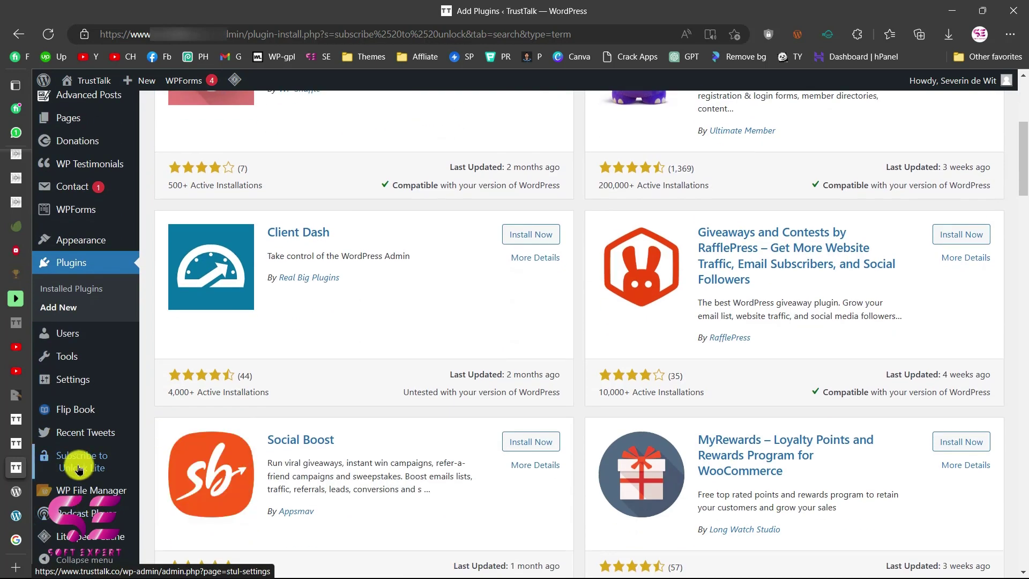
mouse_move(94, 464)
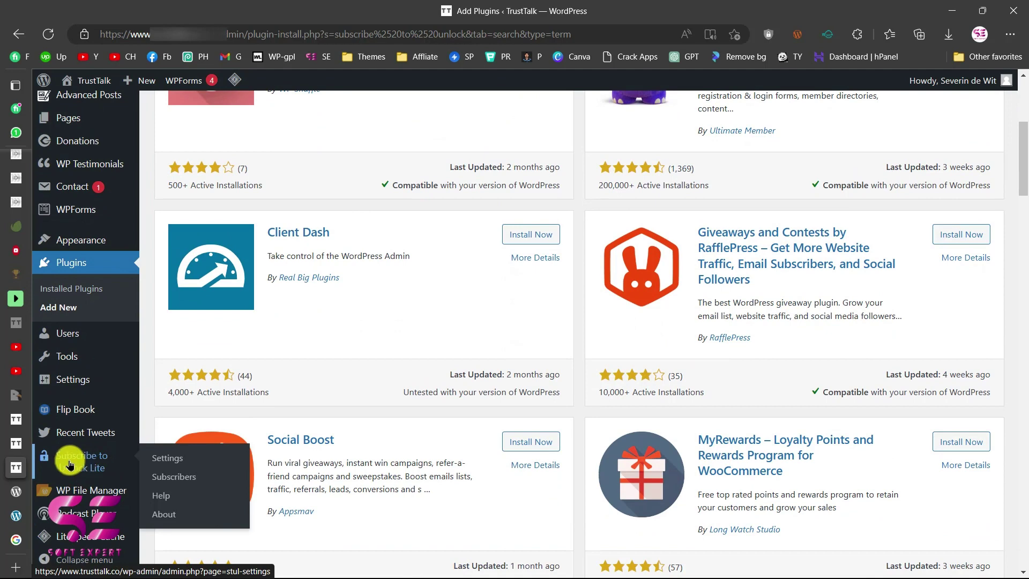
Open the Subscribe to Unlock Lite settings, paste another Lock Content paragraph, and review Soft Lock mode.
left_click(156, 460)
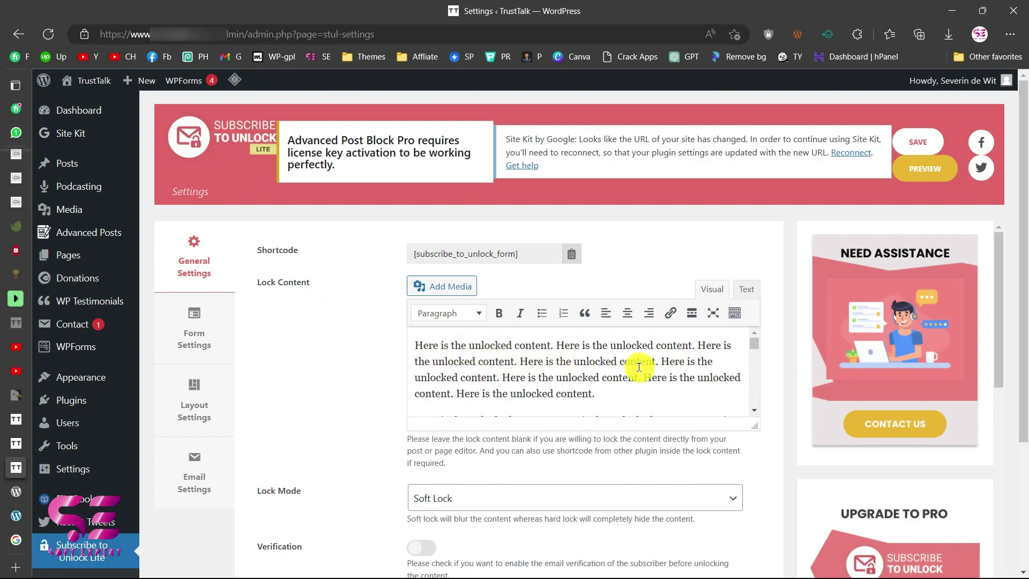
scroll(637, 356, "down", 3)
type("Here is the unlocked content. Here is the unlocked content. Here is the unlocked content. Here is the unlocked content. Here is the unlocked content. Here is the unlocked content.")
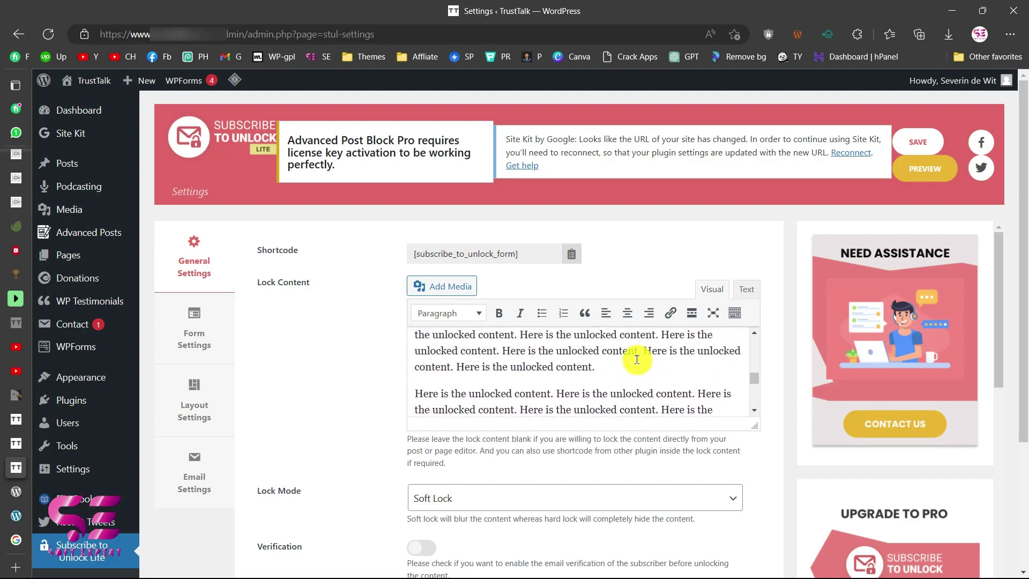
scroll(456, 466, "down", 4)
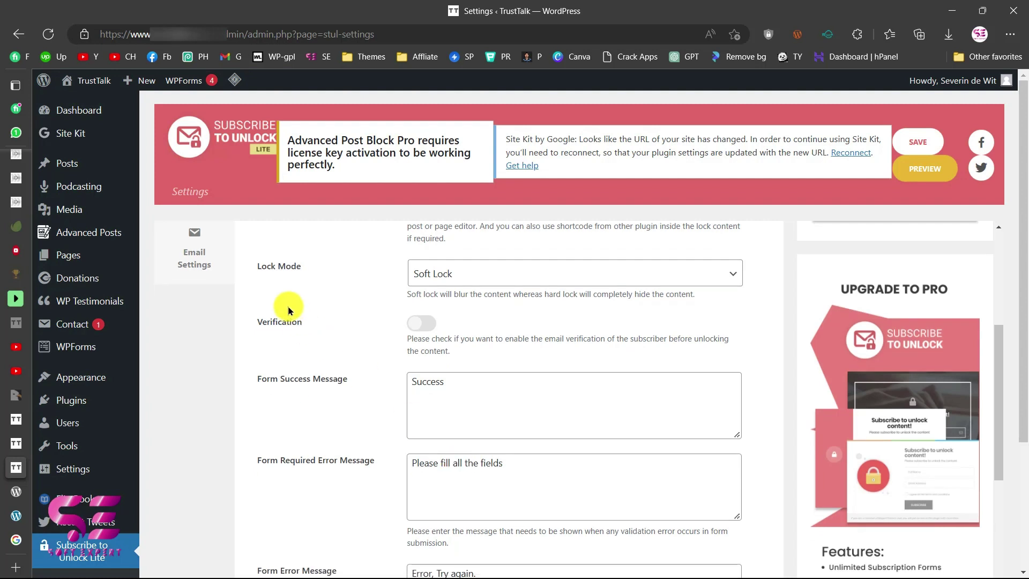
left_click(432, 277)
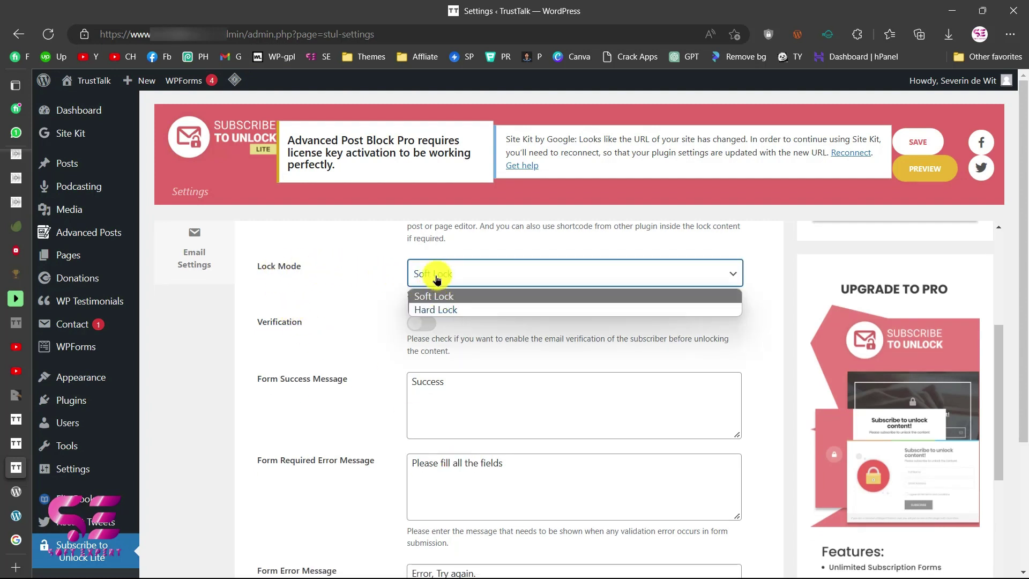
left_click(437, 278)
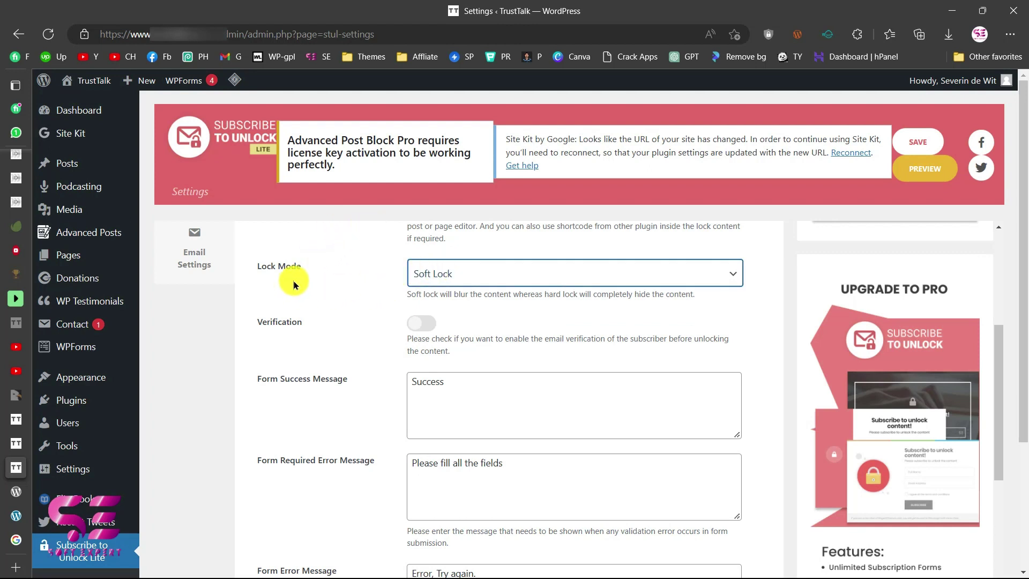
left_click(446, 268)
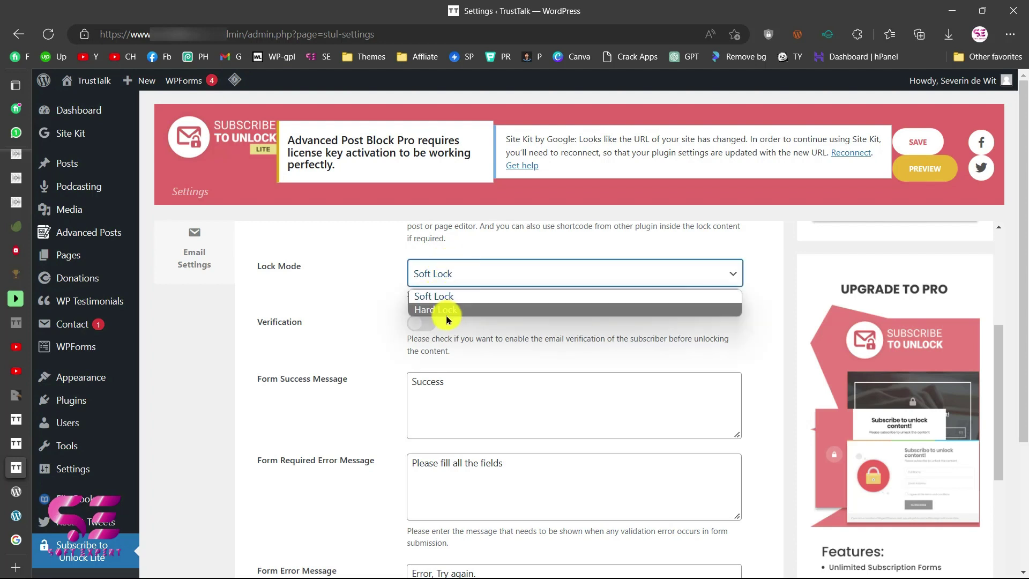
left_click(446, 311)
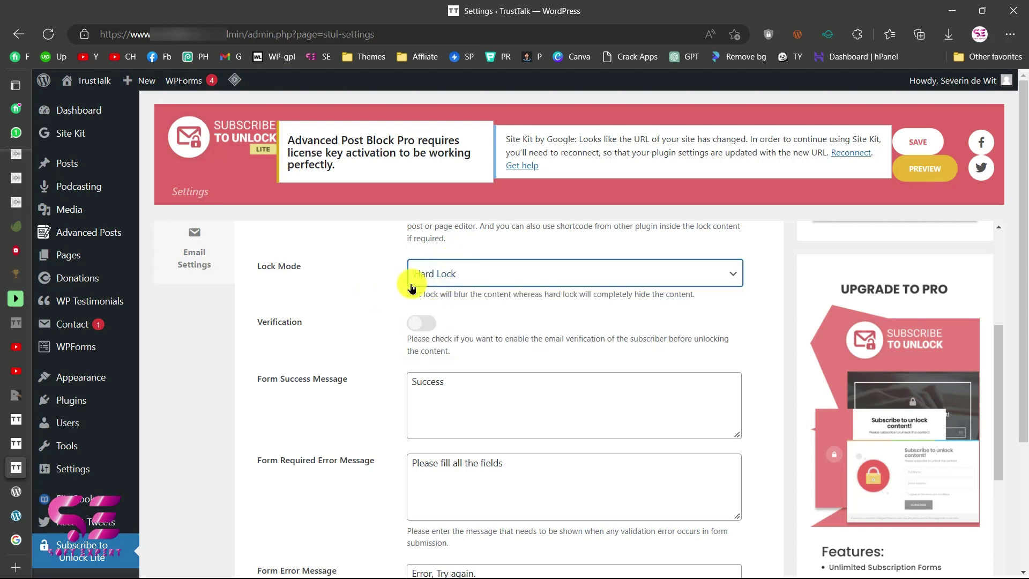
left_click(427, 276)
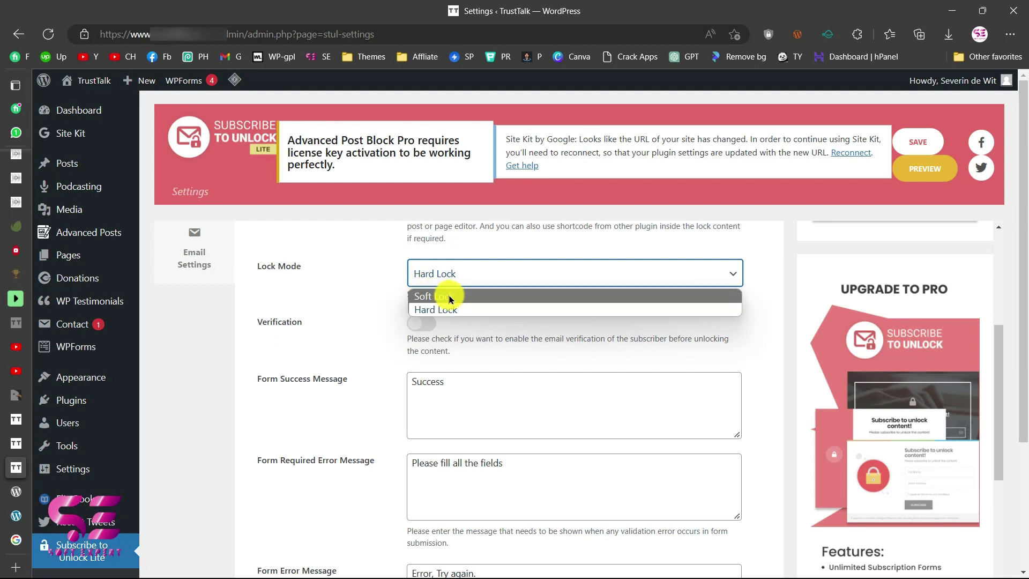
left_click(432, 296)
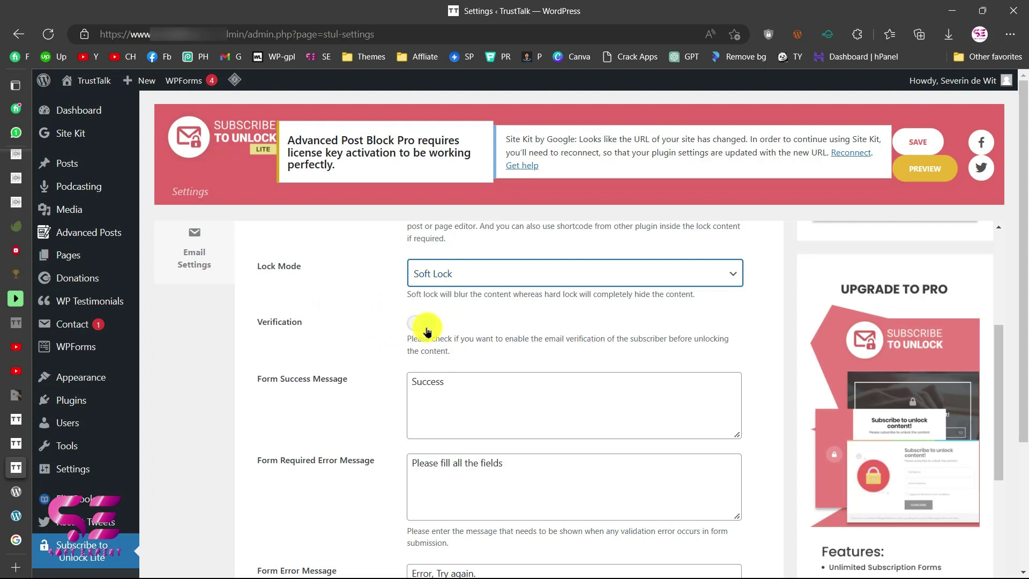
Change the Form Success Message to 'Success message'.
scroll(429, 328, "down", 3)
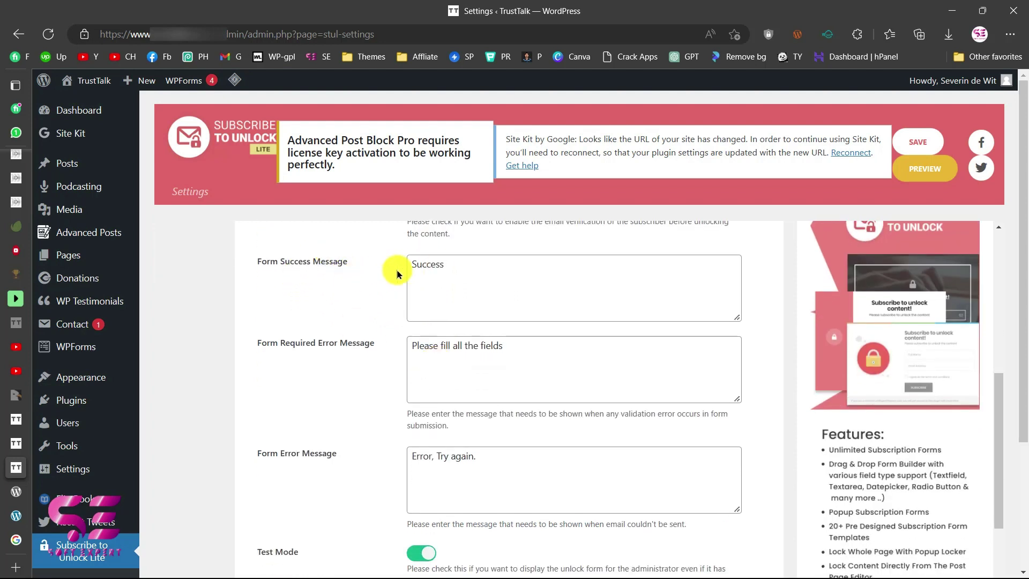
left_click_drag(452, 264, 413, 263)
left_click(462, 265)
type("message")
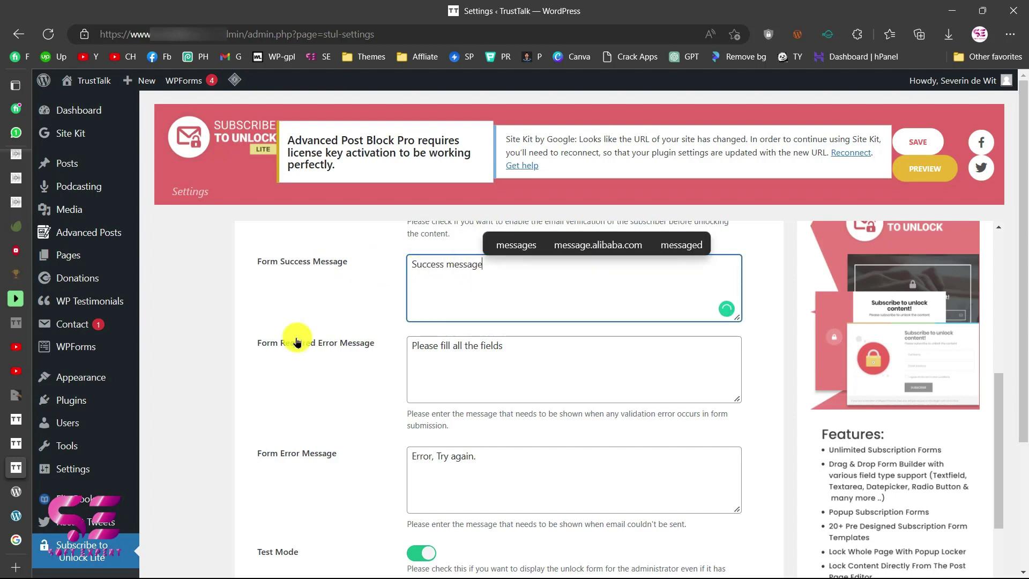
left_click(282, 346)
Edit the Form Required Error Message to read 'Please fill in all the fields'.
triple_click(471, 345)
left_click(474, 345)
left_click(453, 347)
type("in")
Change the Form Error Message to 'Error in the form, Try again.' and note the Test Mode description.
scroll(375, 359, "down", 2)
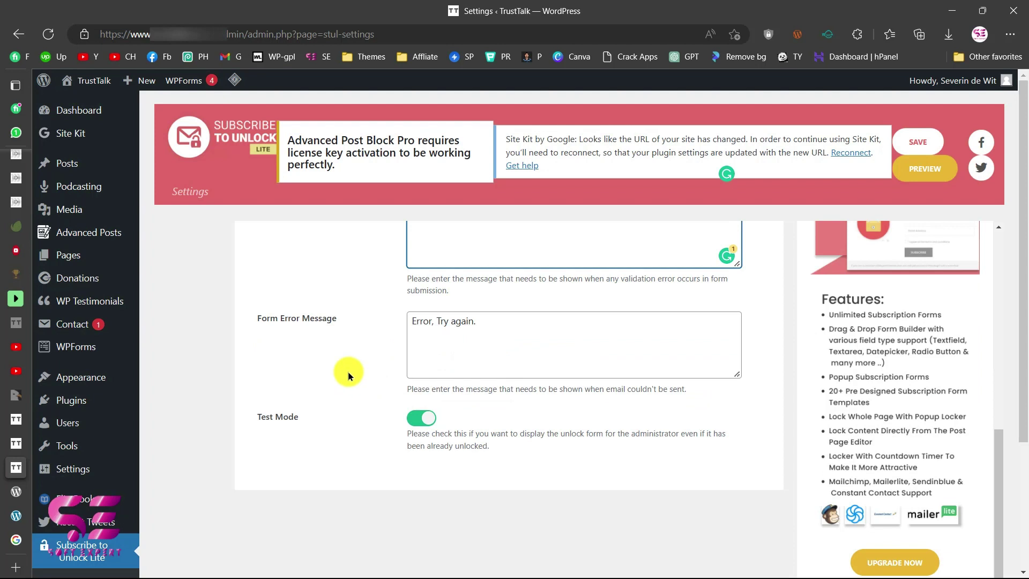
left_click(431, 321)
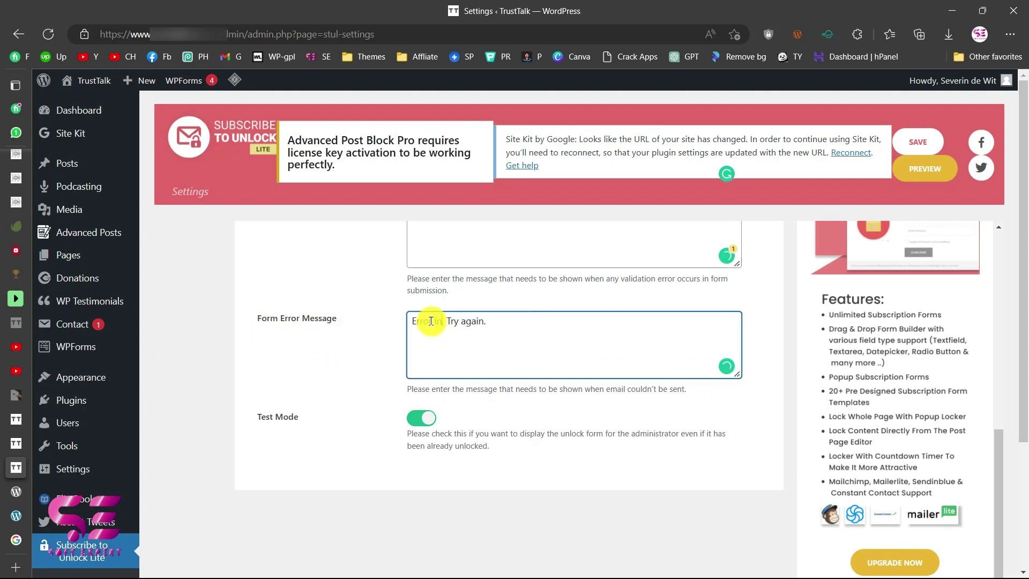
type(", the form")
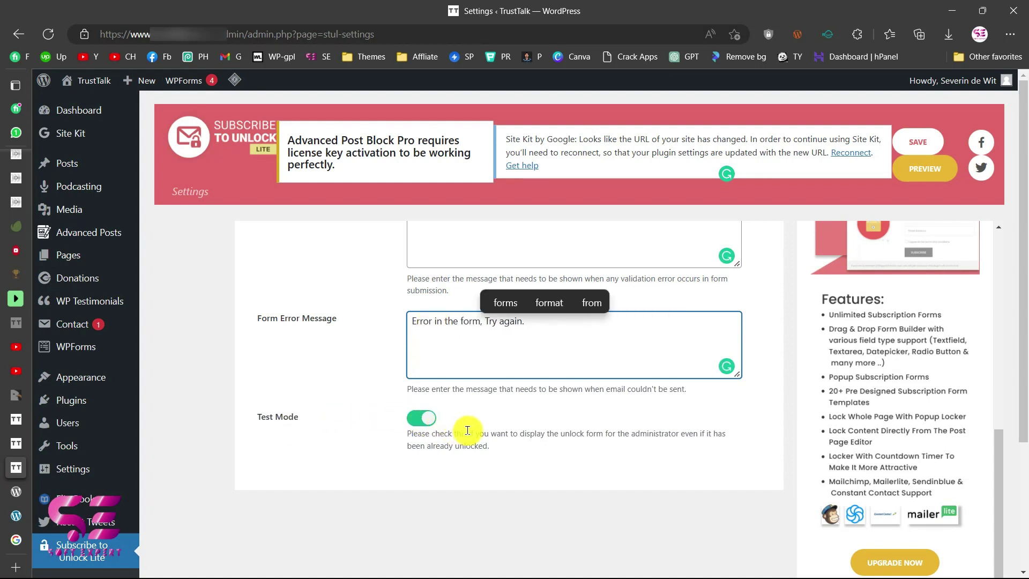
left_click_drag(556, 433, 711, 428)
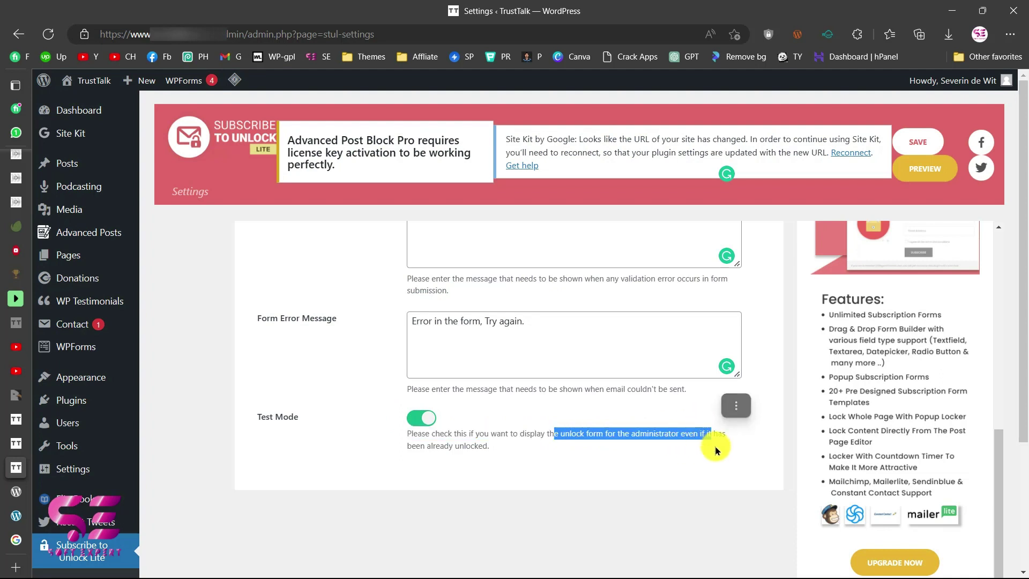
left_click(492, 446)
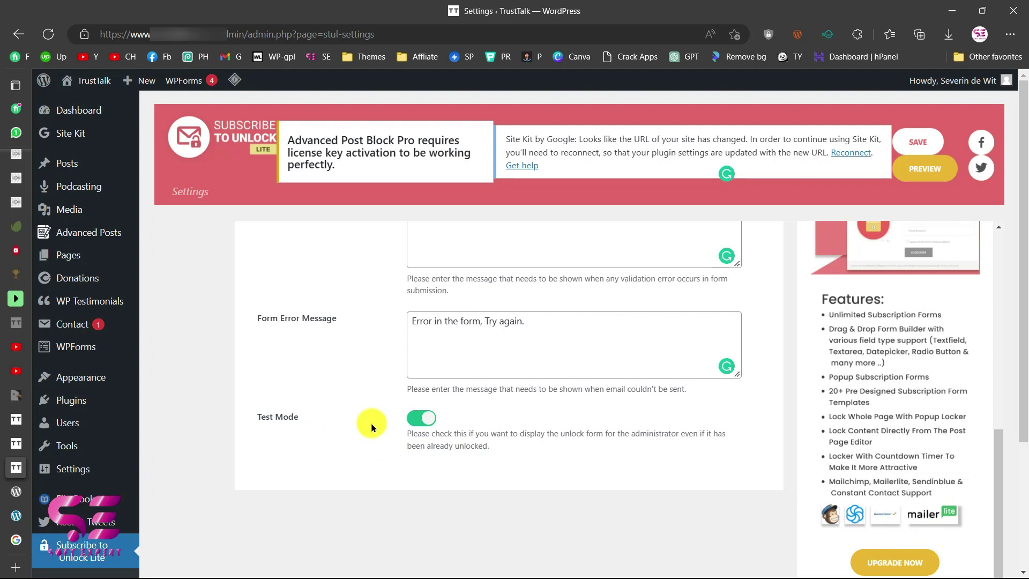
scroll(371, 422, "up", 10)
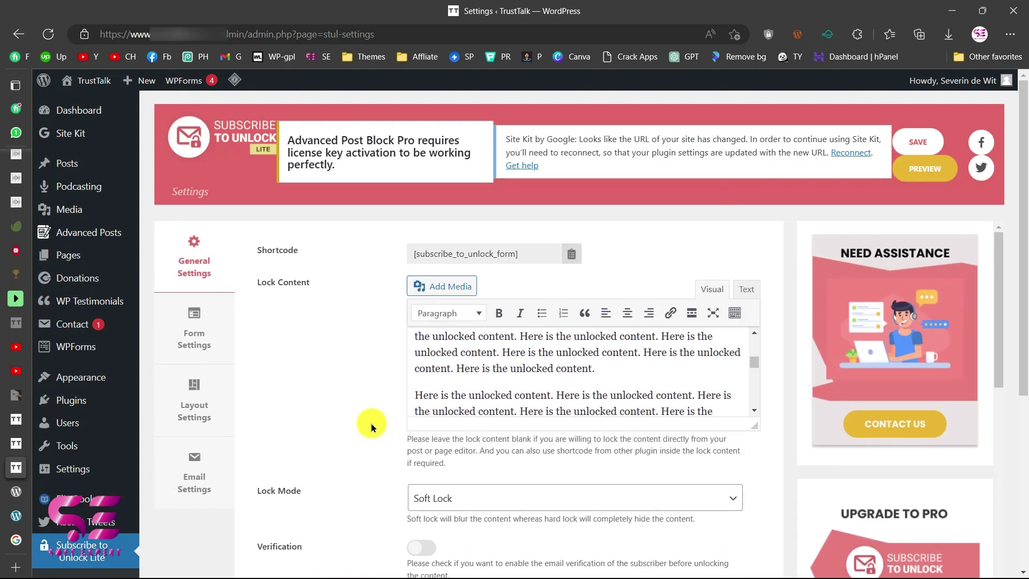
Open Form Settings and expand Heading, showing the text 'Please fill up the form to see the content.'.
left_click(202, 349)
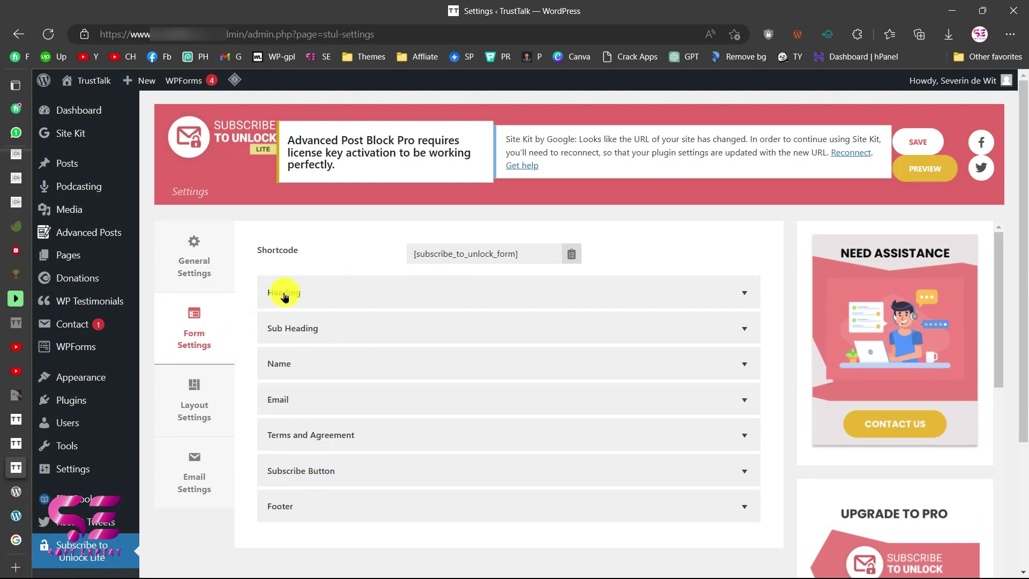
left_click(339, 293)
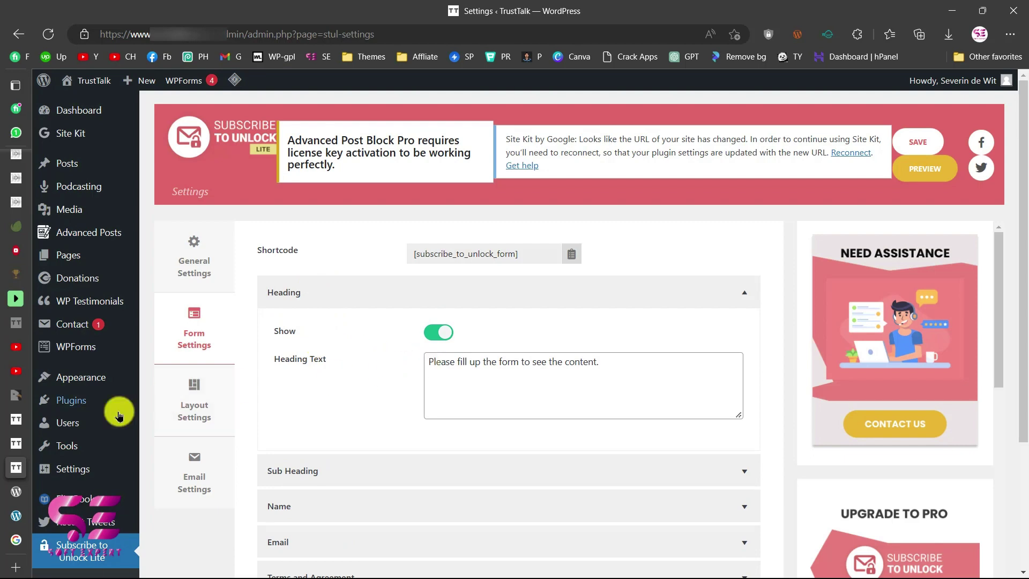
left_click(19, 444)
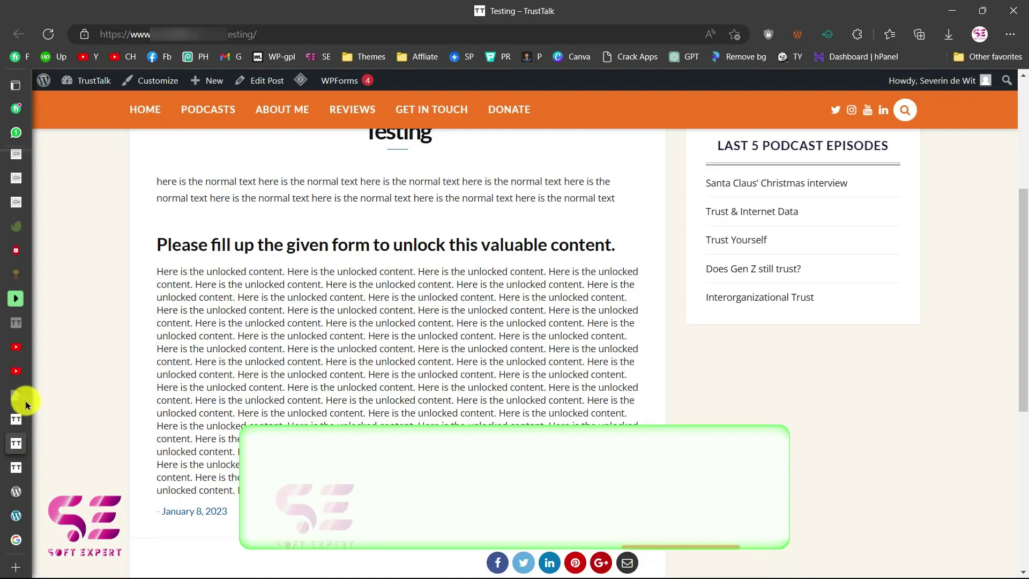
Reload the Testing post to see its content blurred behind the lock form's heading.
left_click(48, 34)
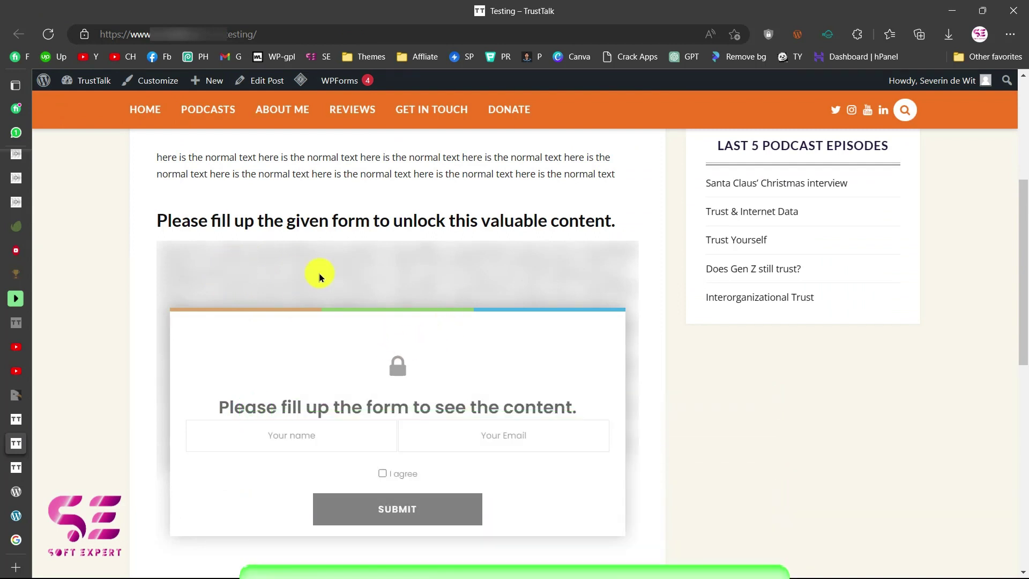
scroll(327, 277, "down", 1)
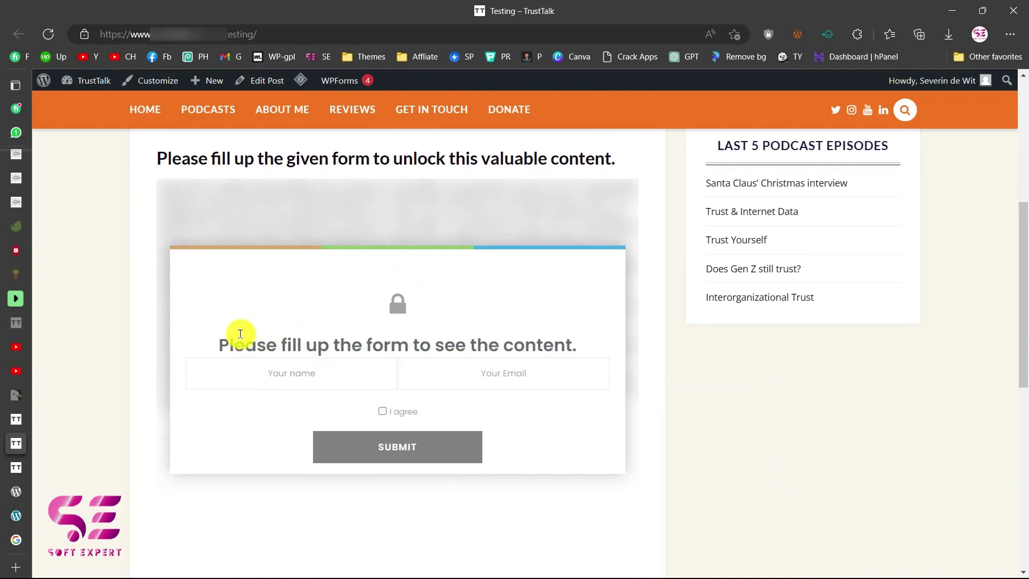
left_click_drag(213, 347, 516, 338)
Turn on the form's Sub Heading and set its text to 'Sub heading'.
left_click(18, 465)
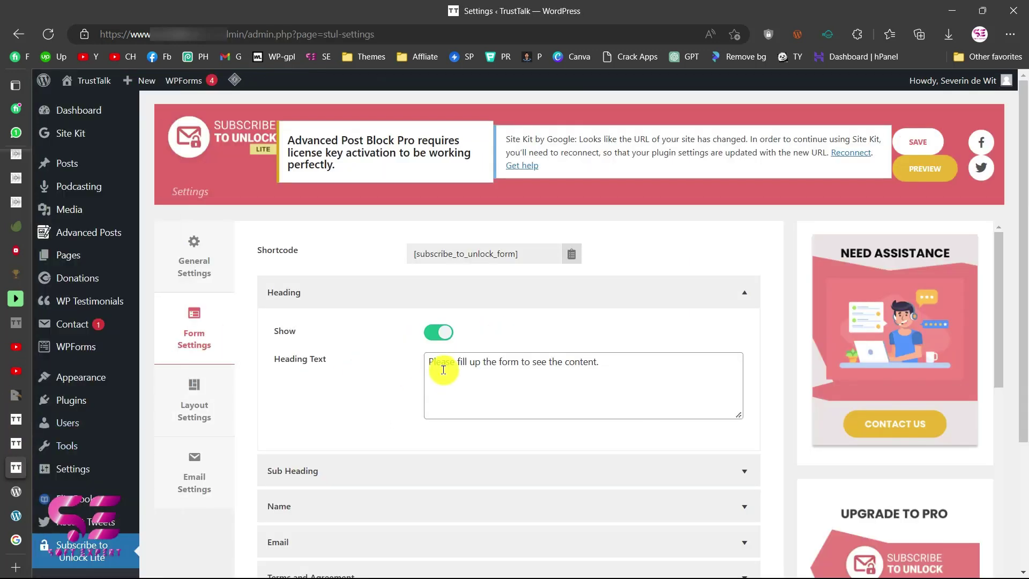
left_click_drag(437, 363, 601, 352)
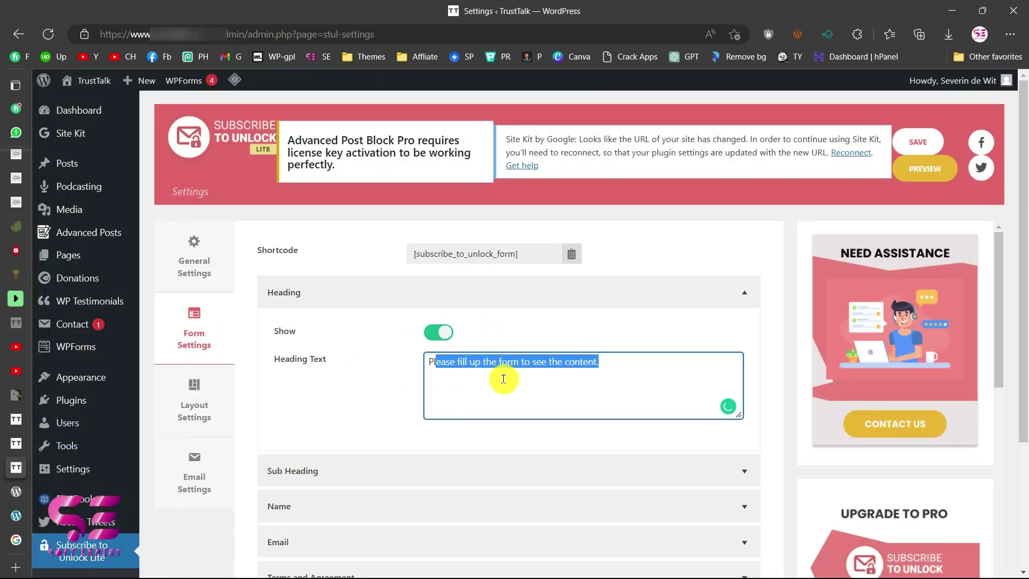
scroll(521, 381, "down", 2)
left_click(363, 392)
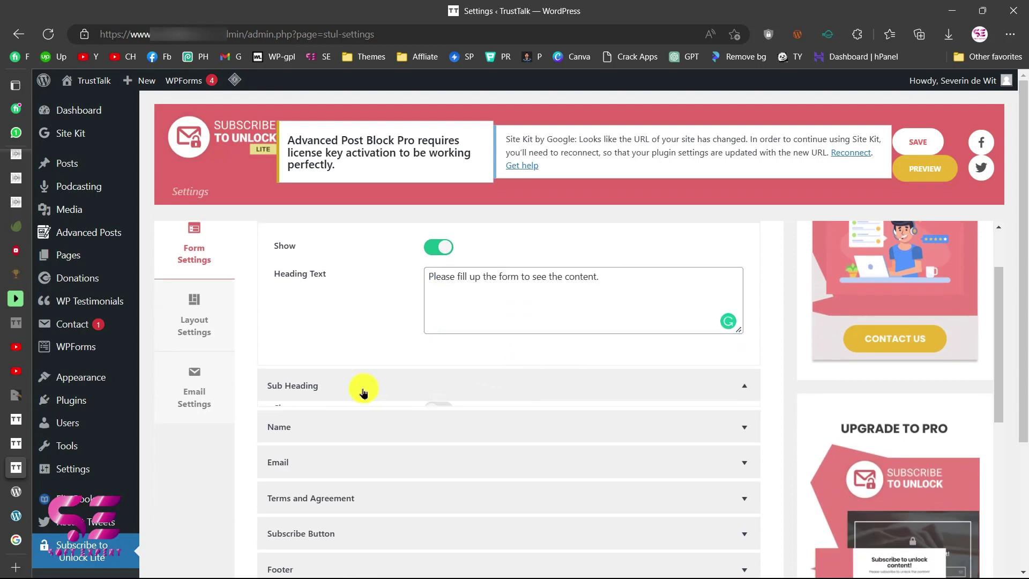
scroll(401, 432, "down", 1)
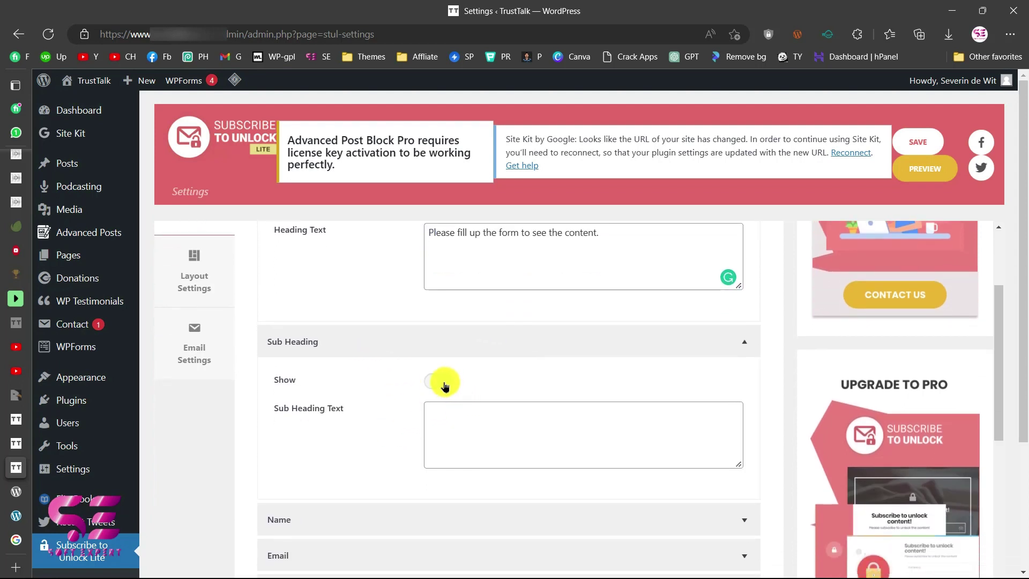
left_click(442, 382)
left_click(450, 408)
type("Sub heading")
Expand the Name and Email field options, comparing the 'Your name' label with the post.
scroll(375, 376, "down", 3)
left_click(333, 357)
scroll(335, 358, "down", 2)
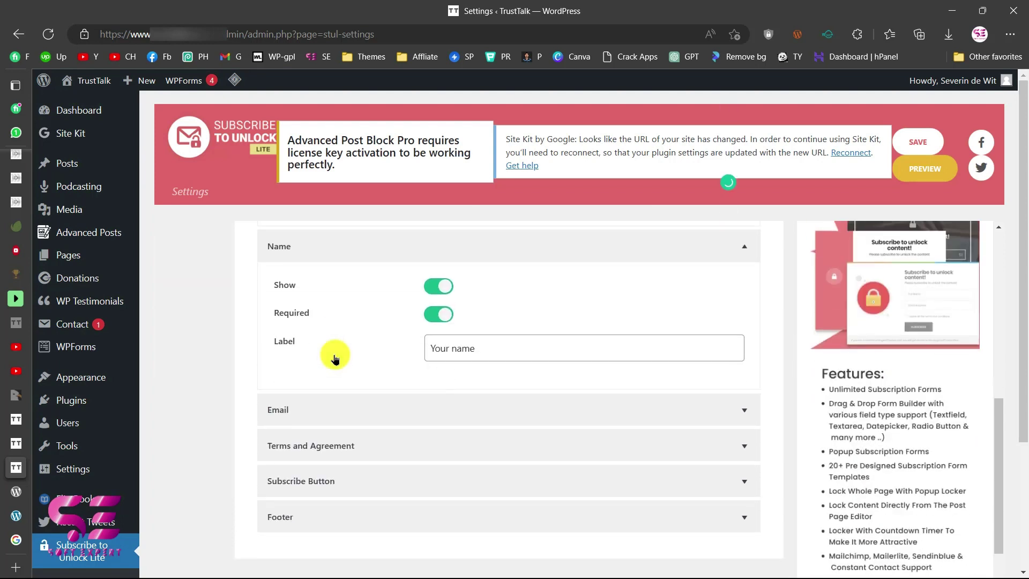
left_click(320, 410)
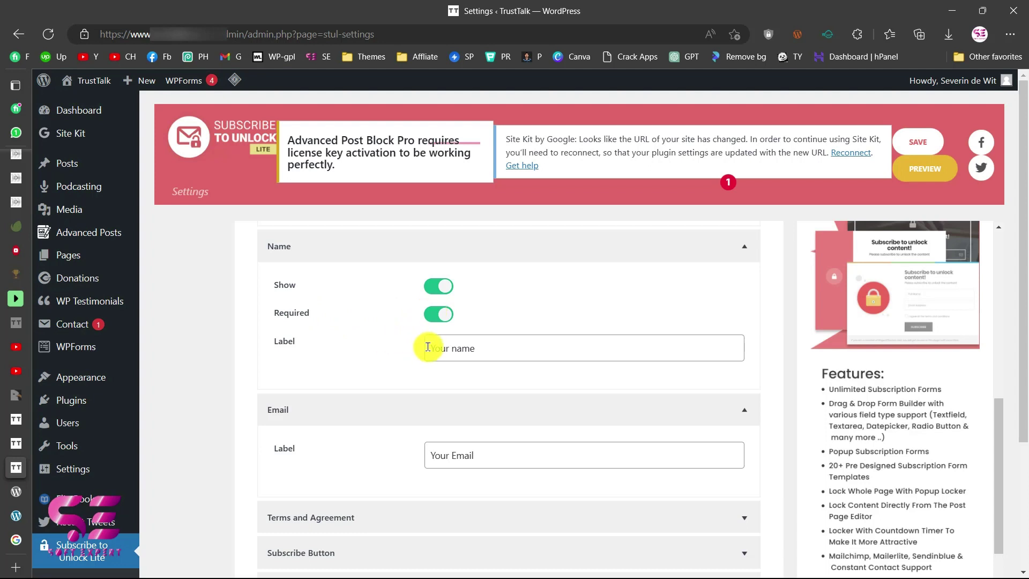
left_click_drag(428, 348, 489, 354)
left_click(56, 442)
left_click(231, 420)
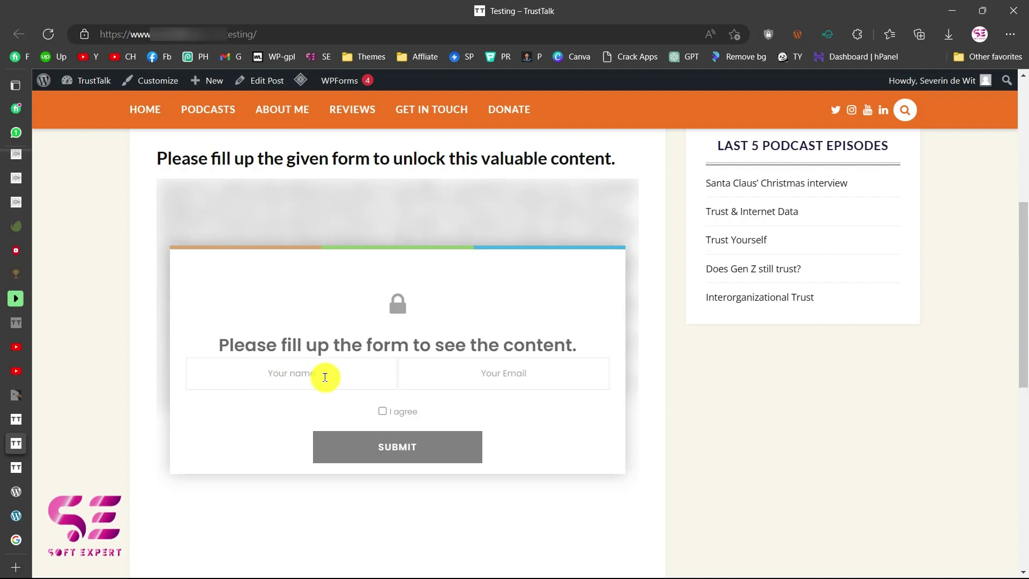
left_click(16, 467)
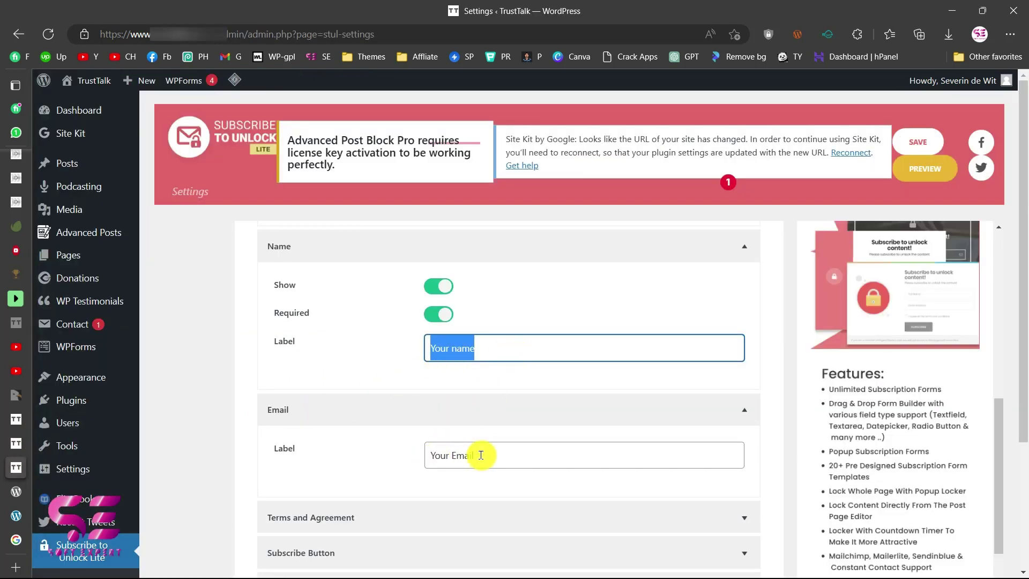
Change the Terms and Agreement text to 'I agree to the terms' and check it on the Testing post.
left_click(386, 453)
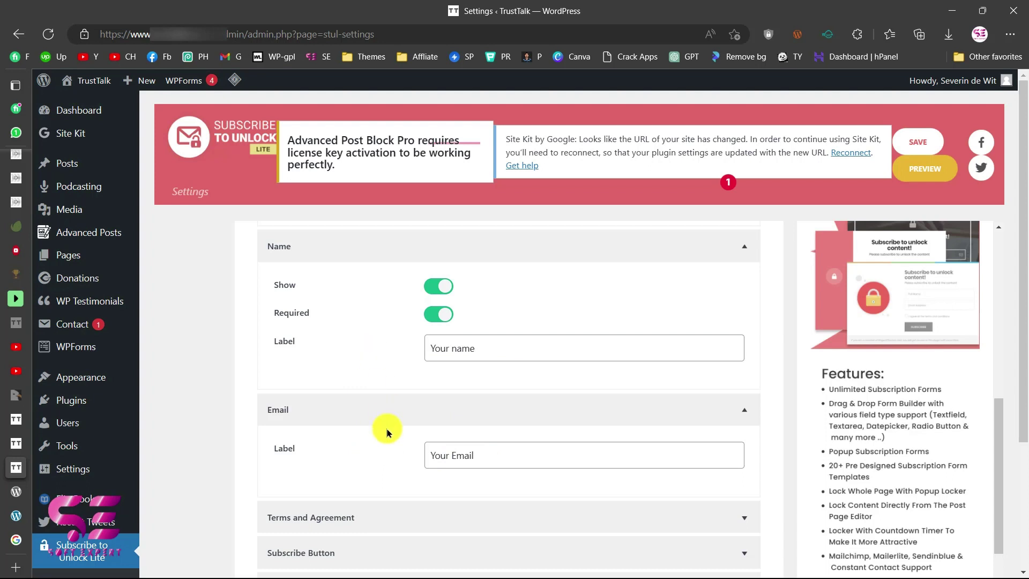
scroll(387, 431, "down", 1)
left_click(333, 445)
scroll(336, 418, "down", 2)
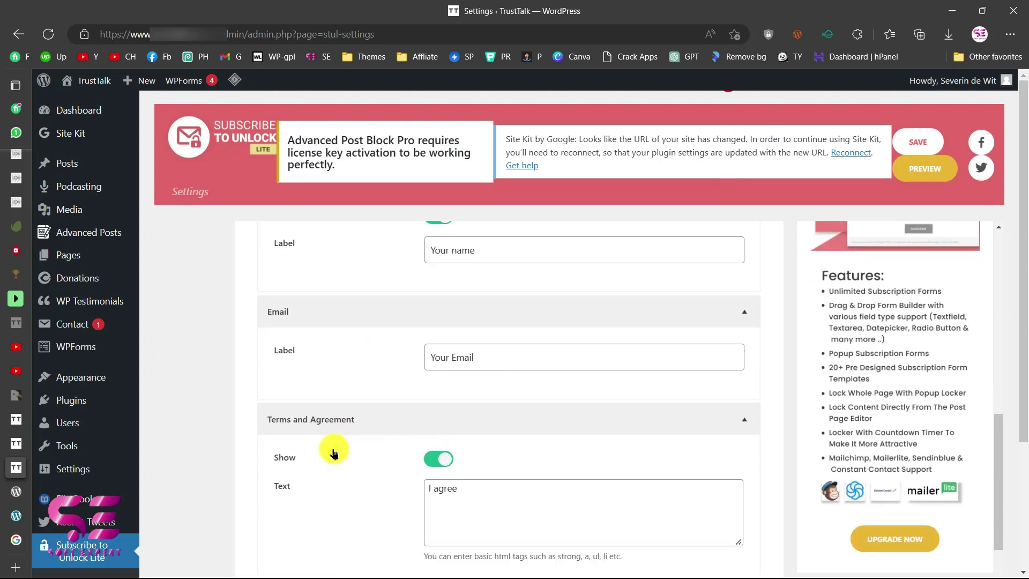
left_click_drag(471, 390, 397, 401)
left_click(479, 398)
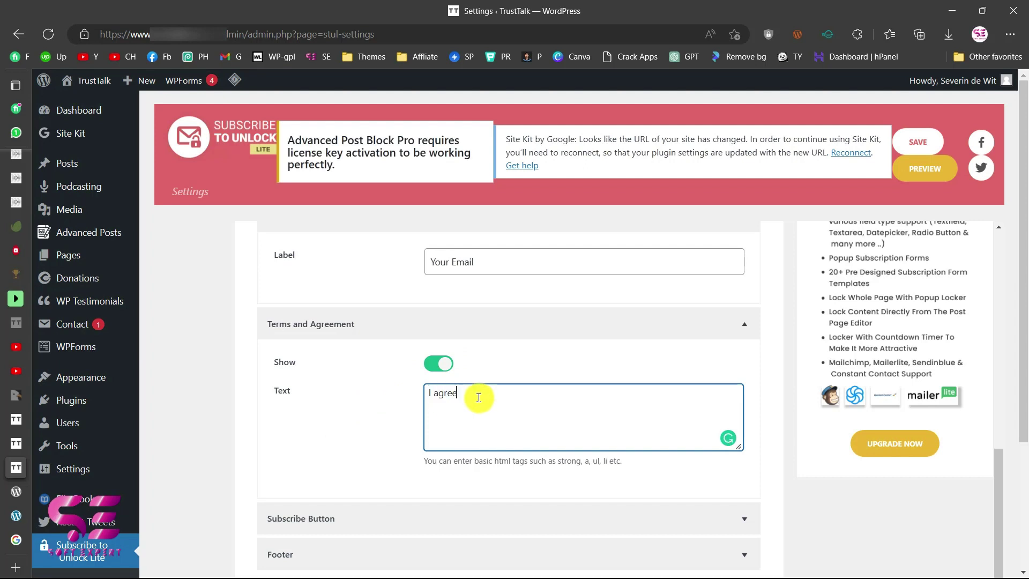
type("to the tea")
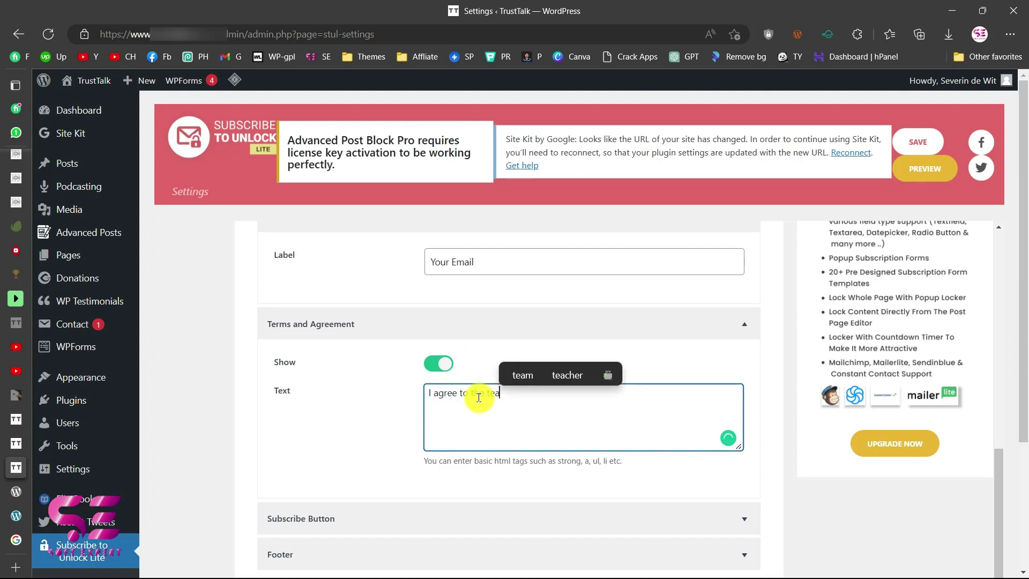
left_click(16, 443)
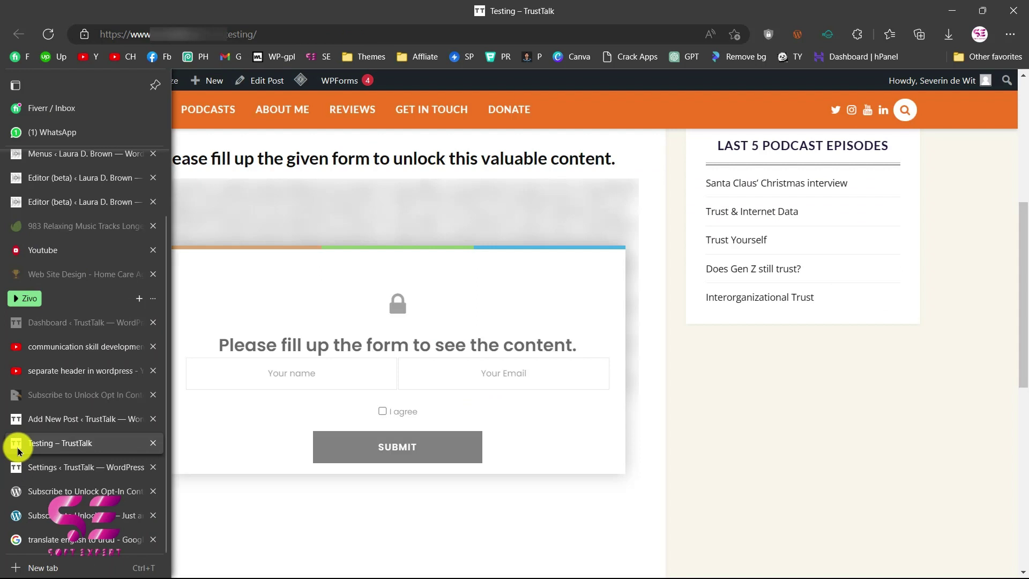
left_click(16, 467)
Set the Subscribe Button text to 'Subscribe'.
scroll(318, 412, "down", 1)
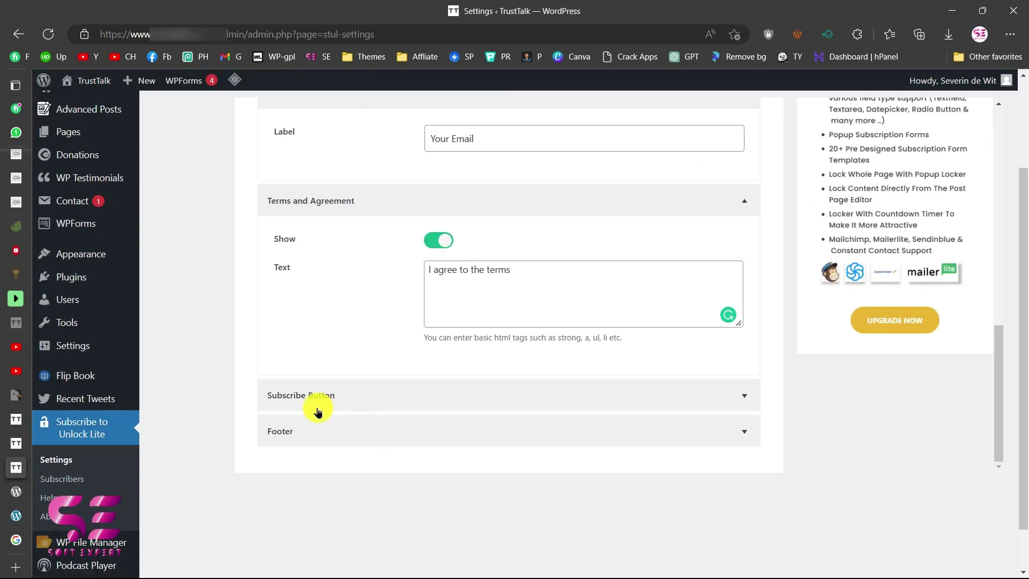
left_click(342, 397)
scroll(339, 395, "down", 1)
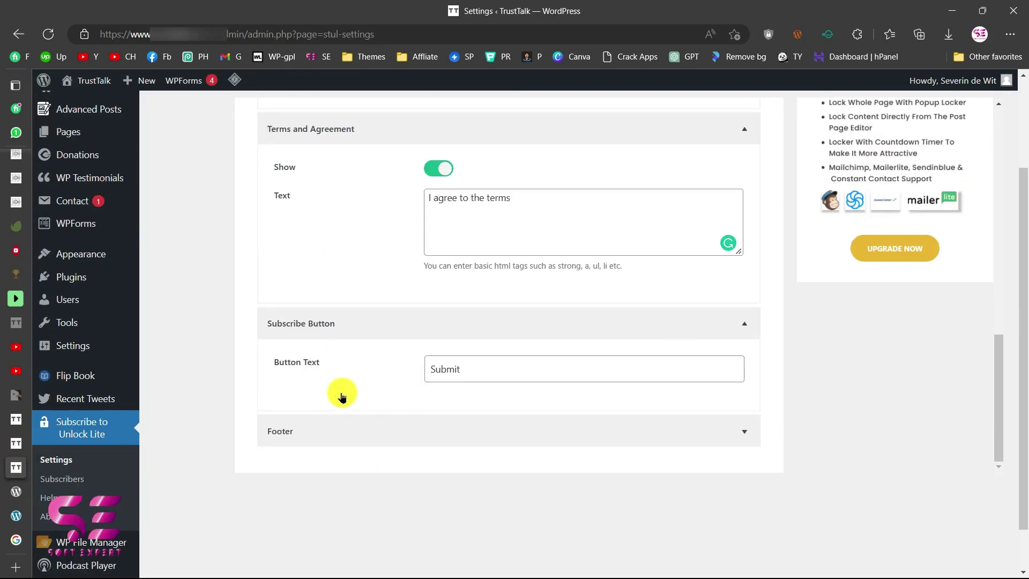
left_click_drag(486, 363, 368, 381)
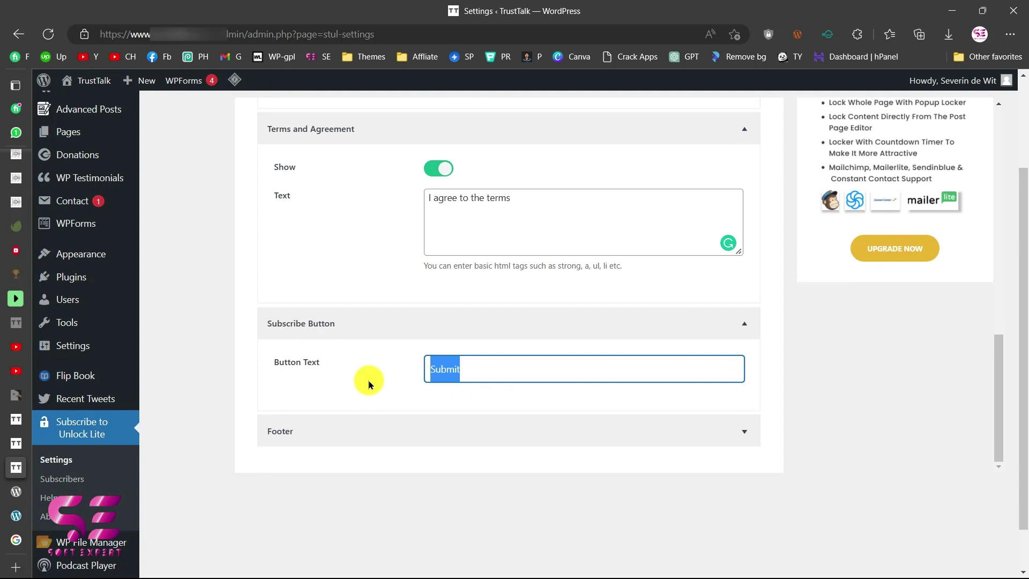
type("Subscribe")
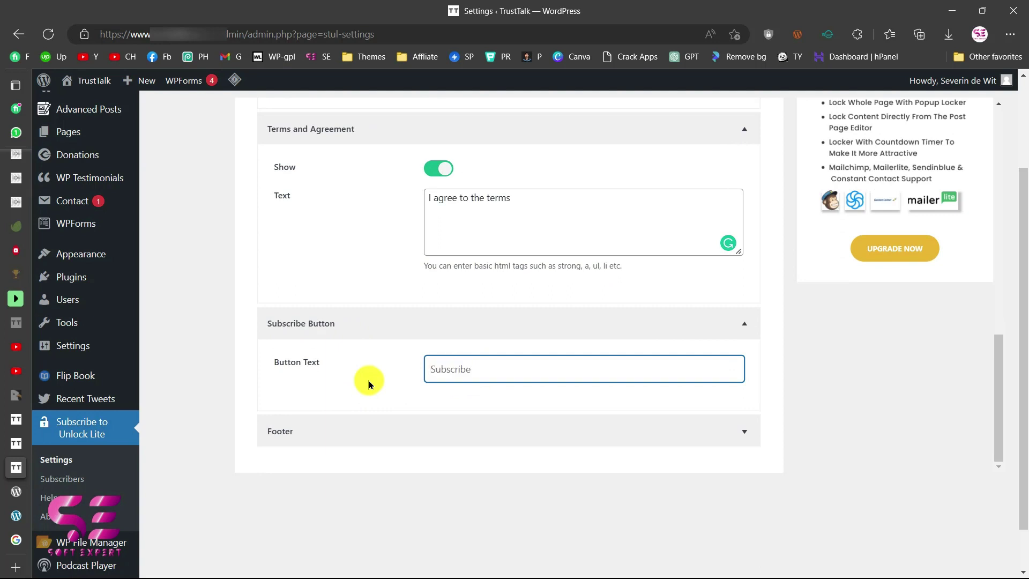
Turn on the form footer with the text 'Footer text'.
left_click(340, 434)
scroll(340, 437, "down", 2)
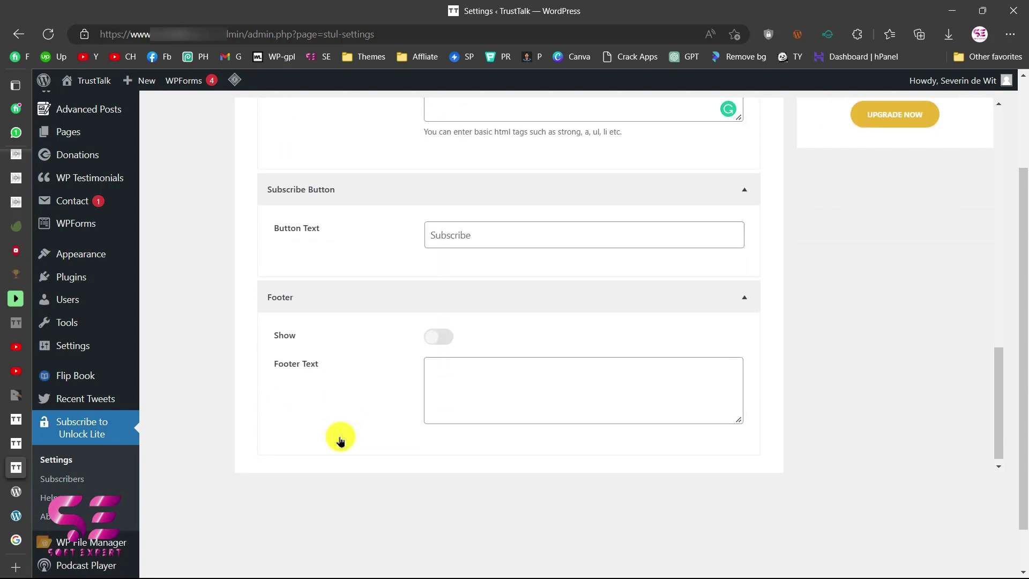
left_click(437, 338)
left_click(445, 380)
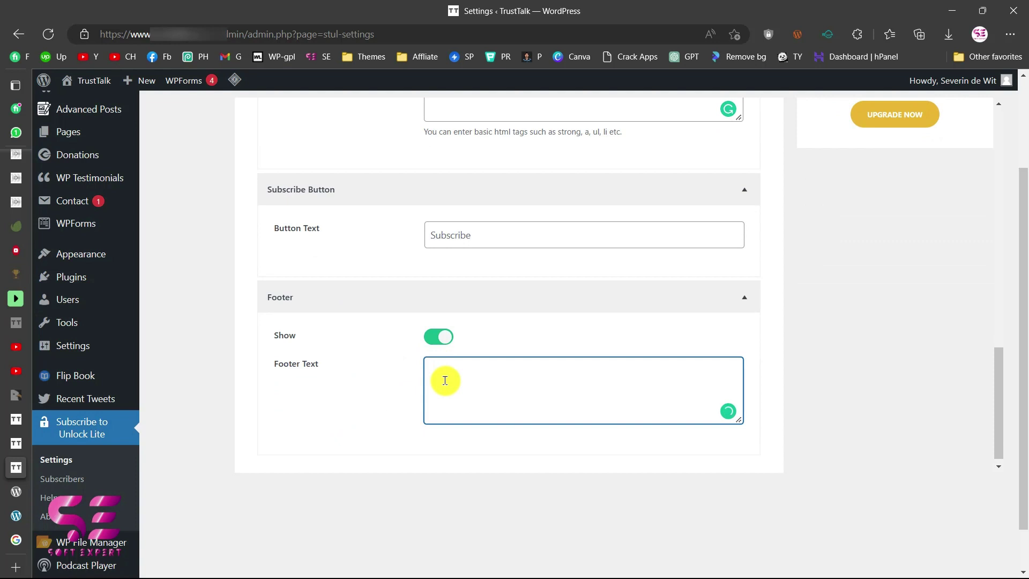
type("Footer text")
scroll(459, 381, "up", 15)
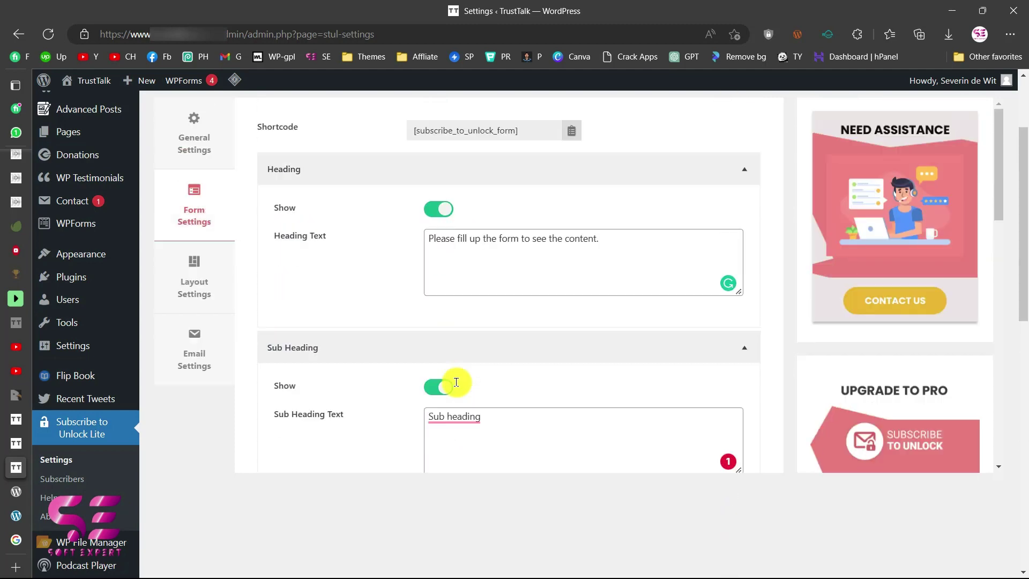
Open the unlock form's Layout Settings and select the form width field.
left_click(188, 285)
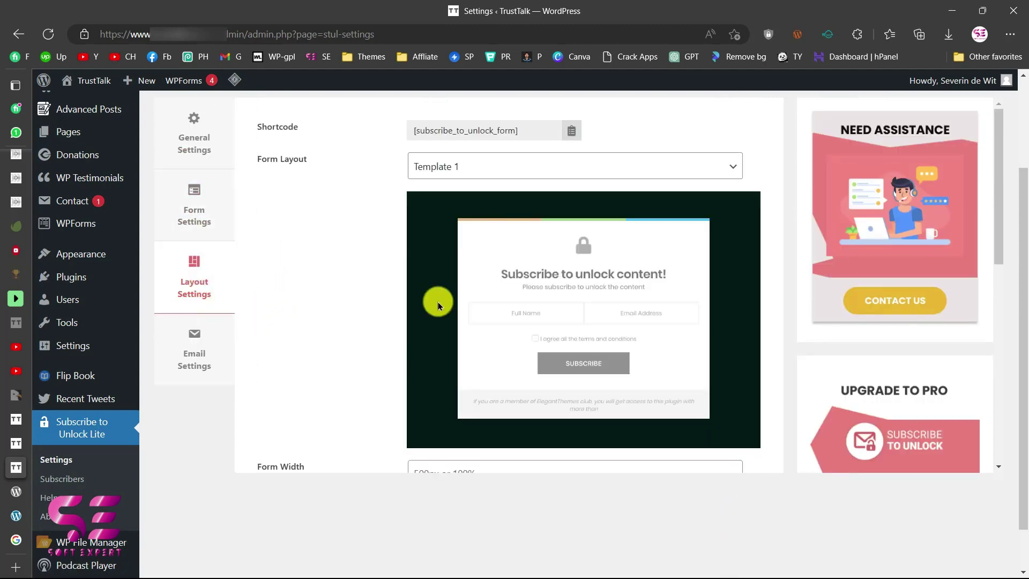
scroll(468, 207, "down", 2)
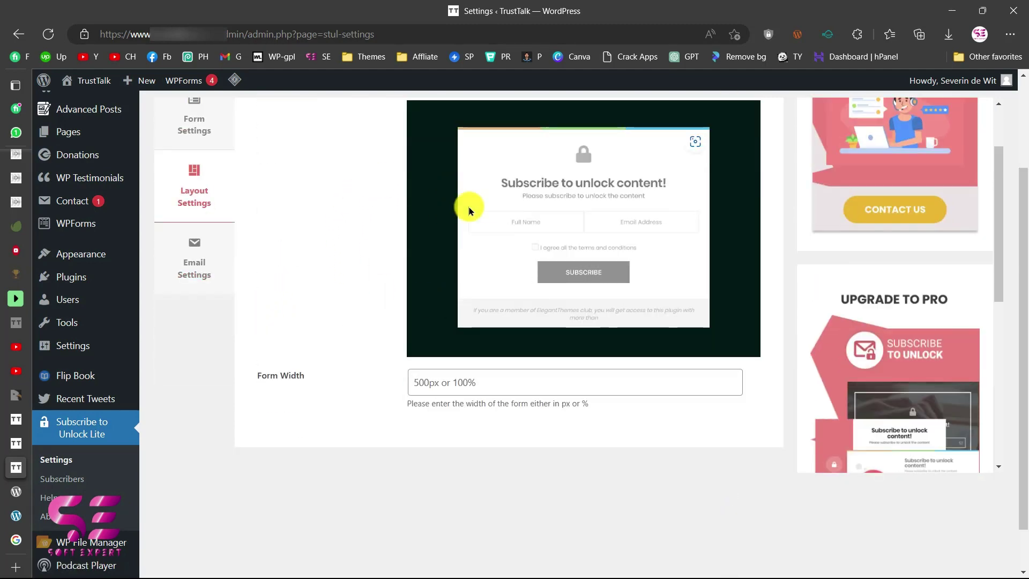
left_click(459, 381)
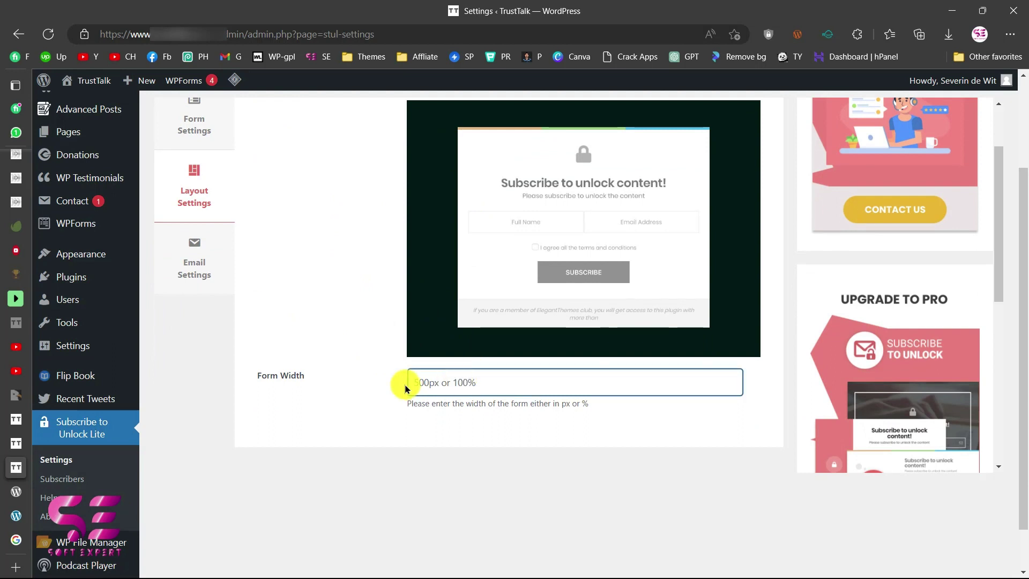
scroll(482, 381, "up", 2)
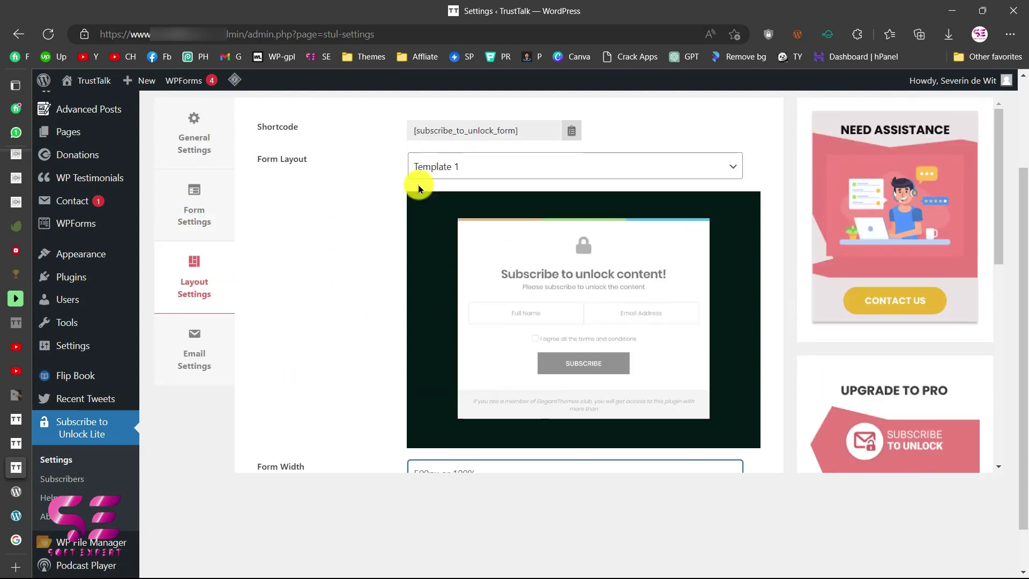
Try Form Layout Templates 2, 3 and pink 4, then settle on dark Template 5.
left_click(464, 172)
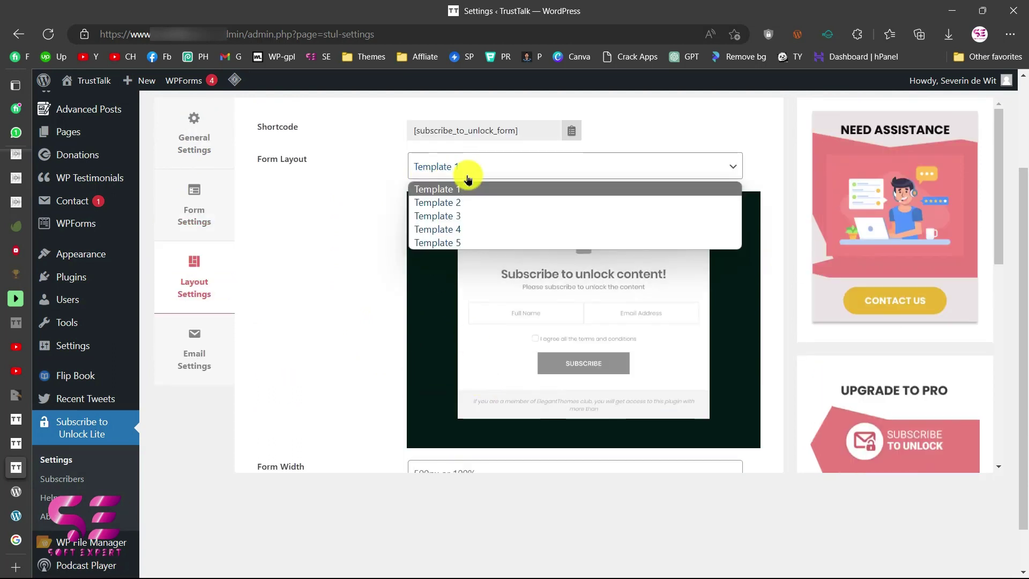
left_click(439, 205)
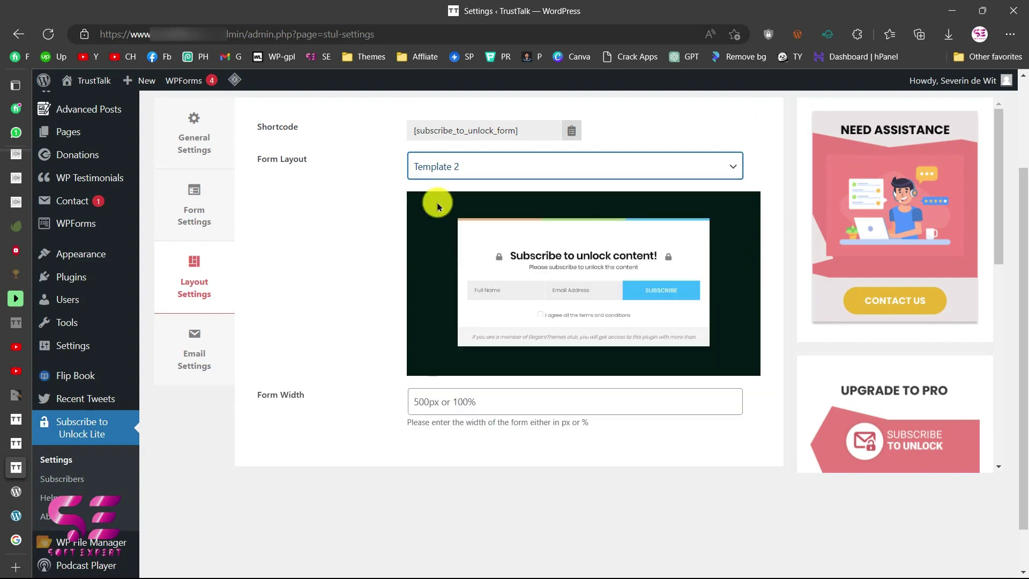
left_click(469, 163)
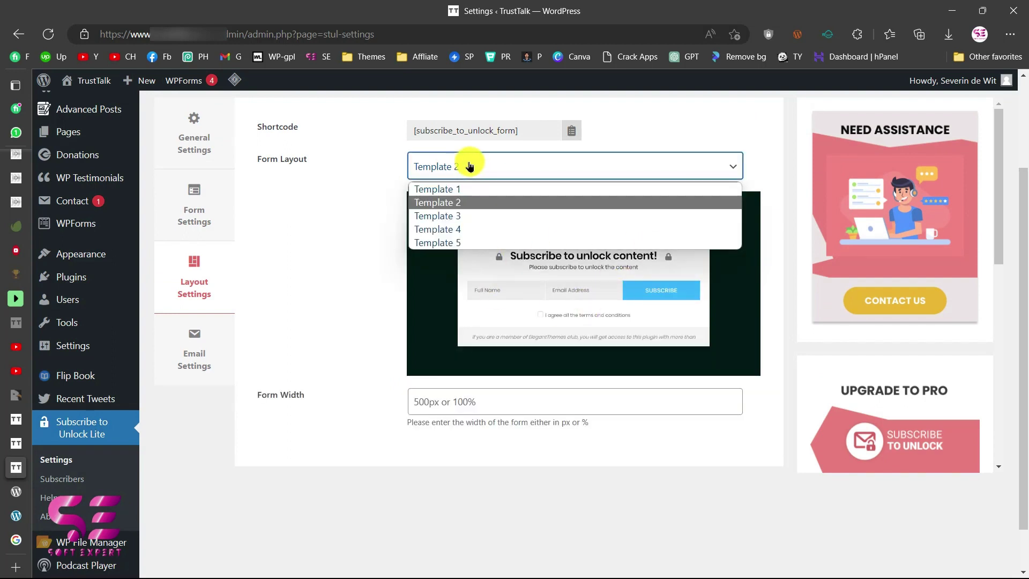
left_click(446, 216)
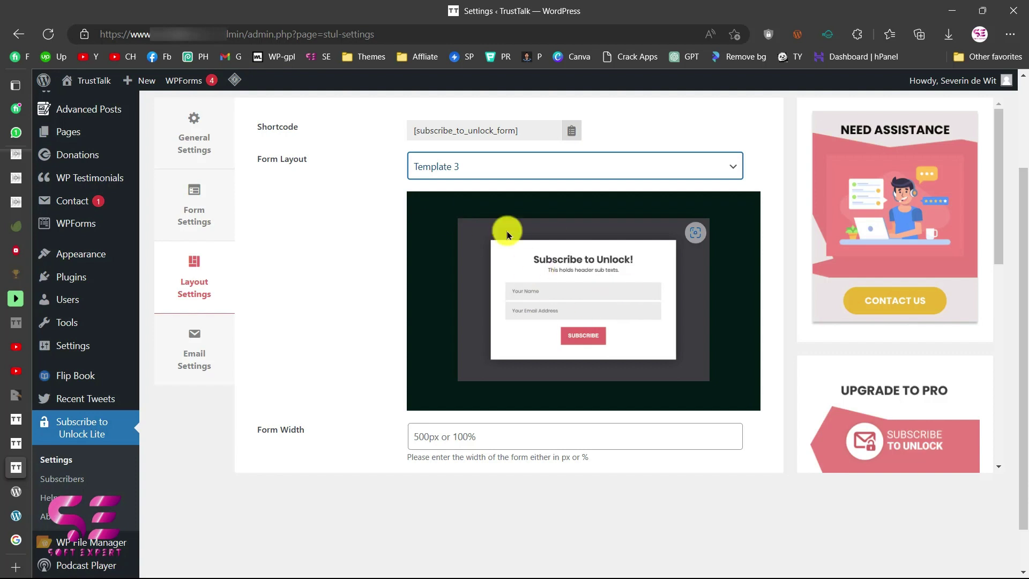
left_click(489, 166)
left_click(461, 229)
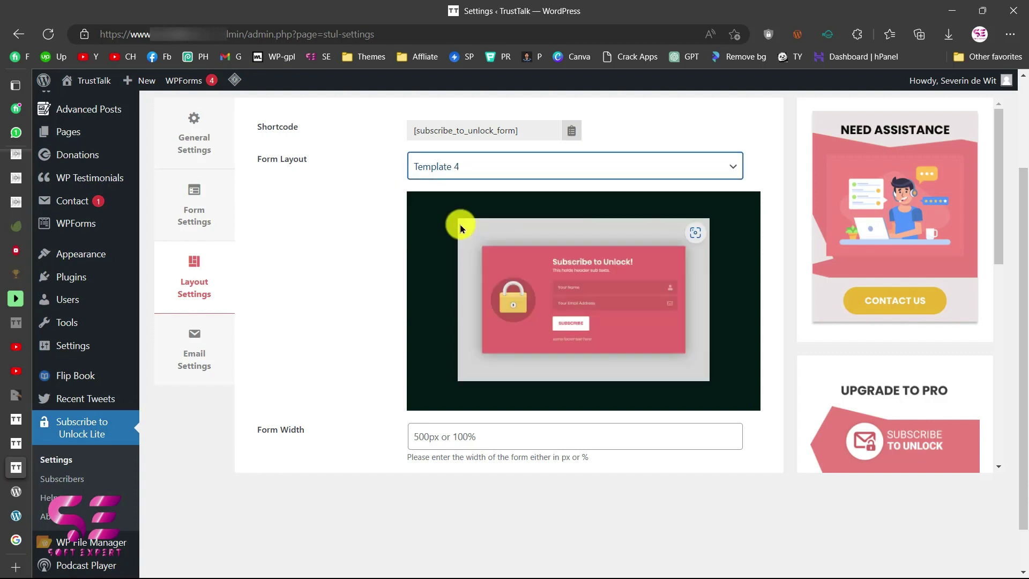
left_click(470, 167)
left_click(437, 244)
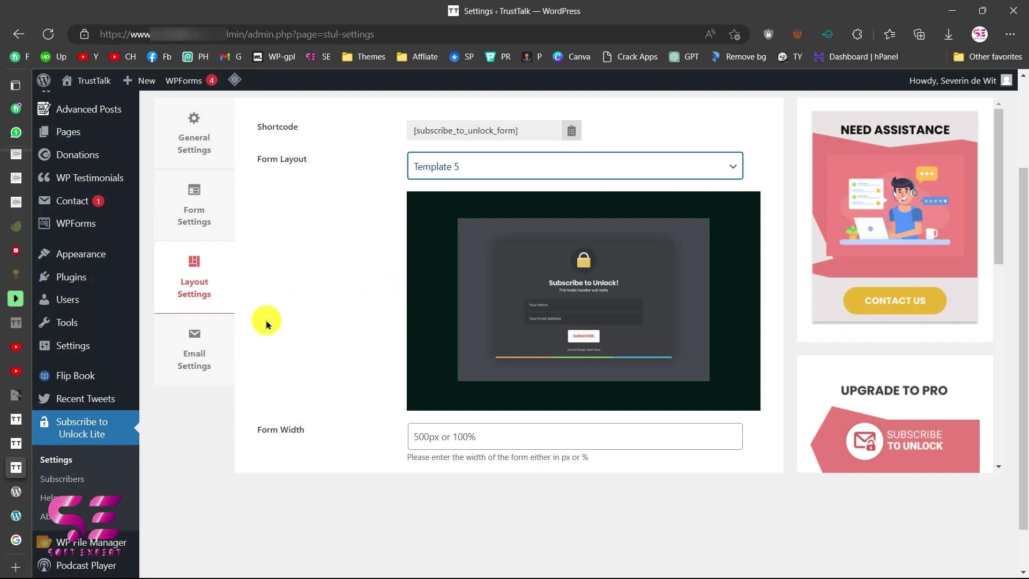
In Email Settings, enter Email Subject 'Lock content' and From Name 'Content locker'.
left_click(199, 343)
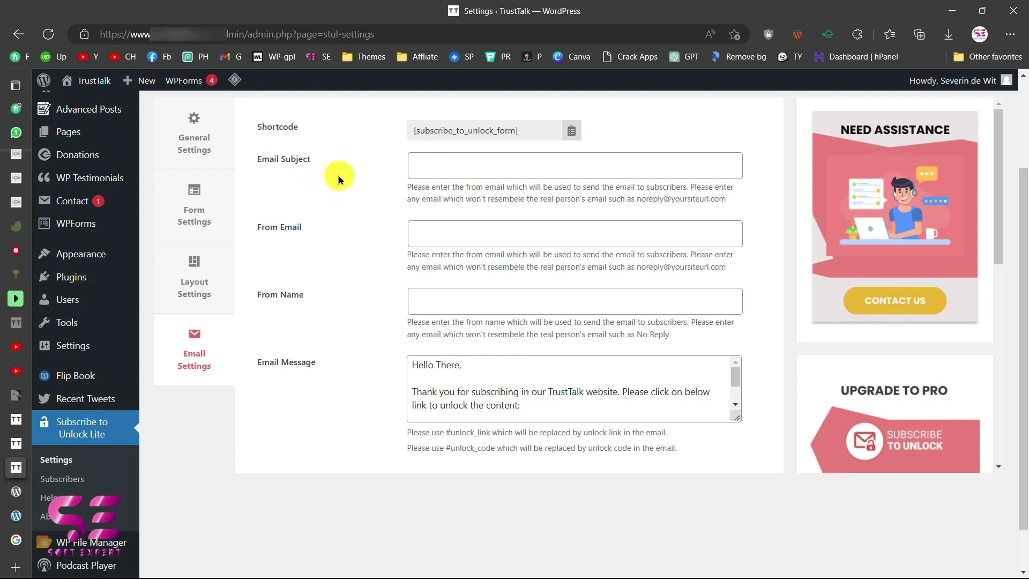
left_click(426, 161)
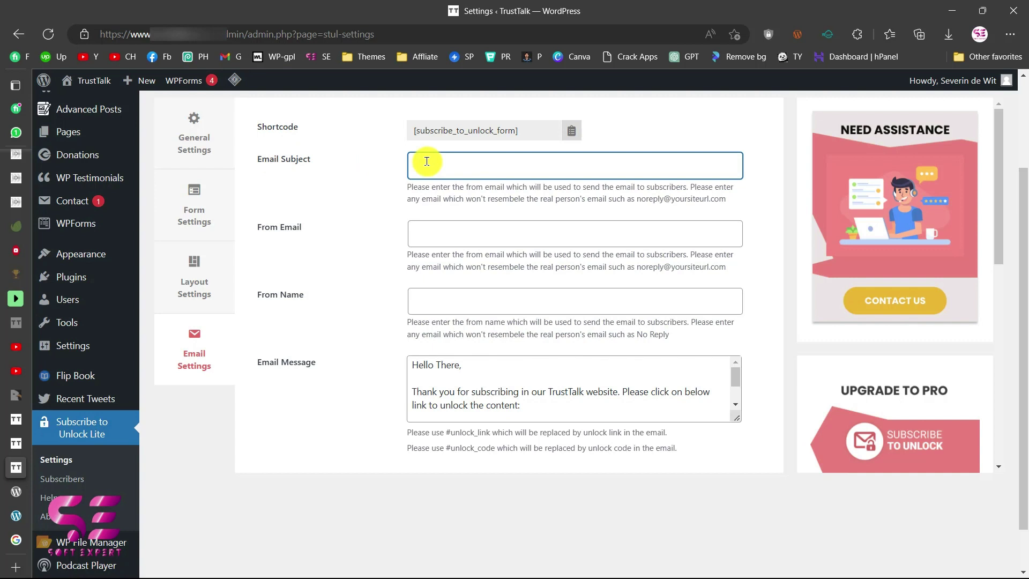
type("Lock content")
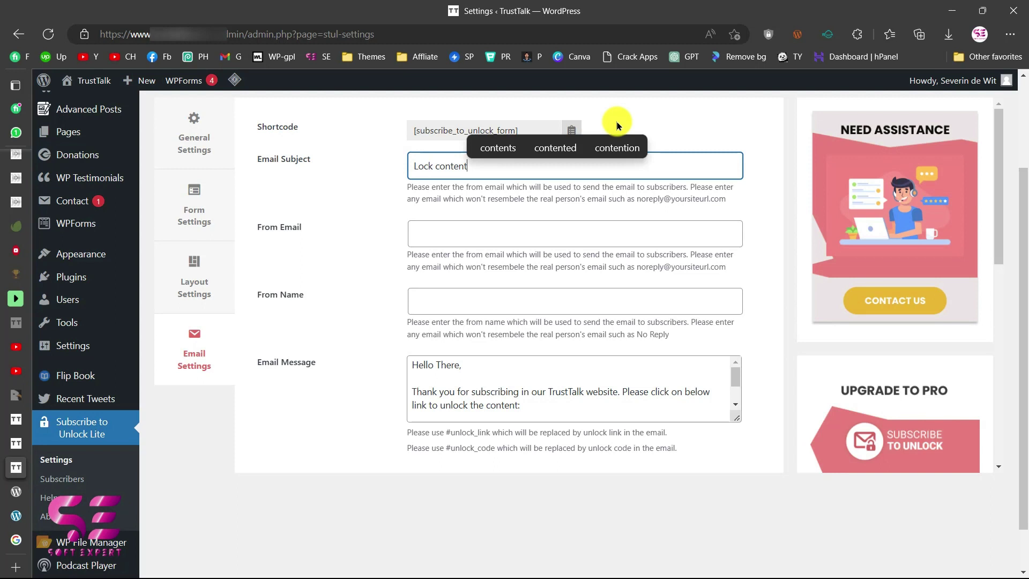
left_click(422, 234)
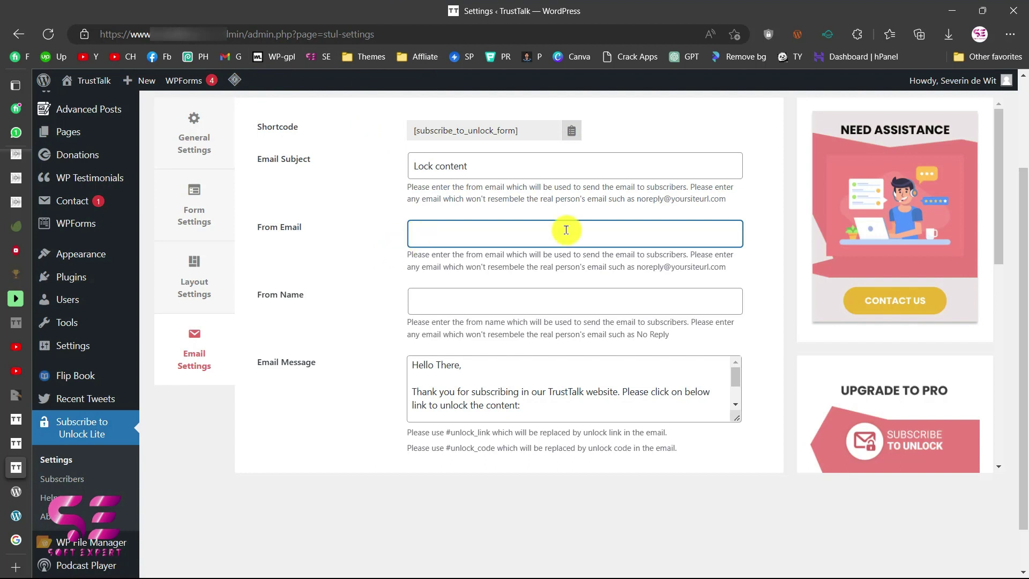
left_click(426, 304)
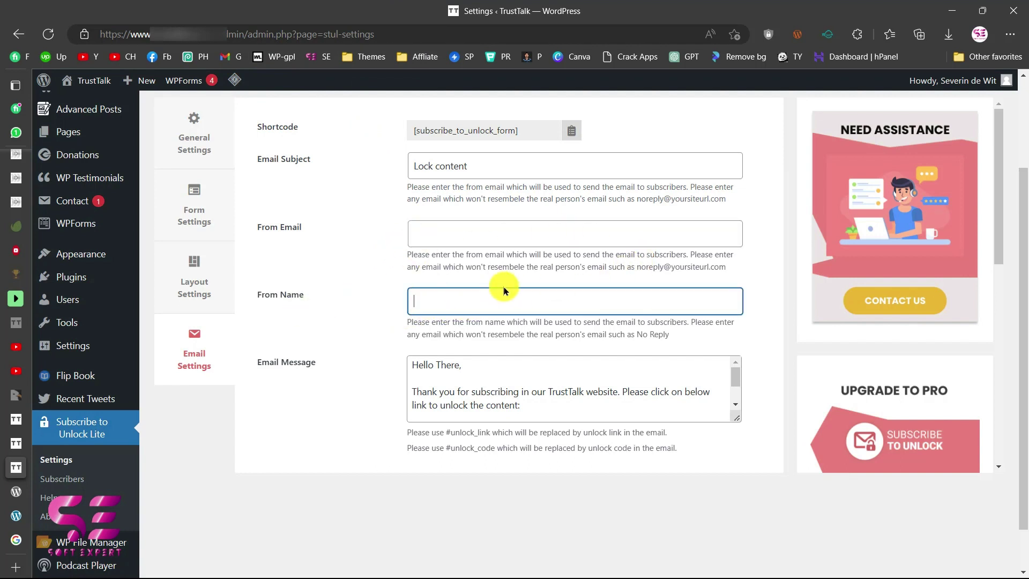
type("Con")
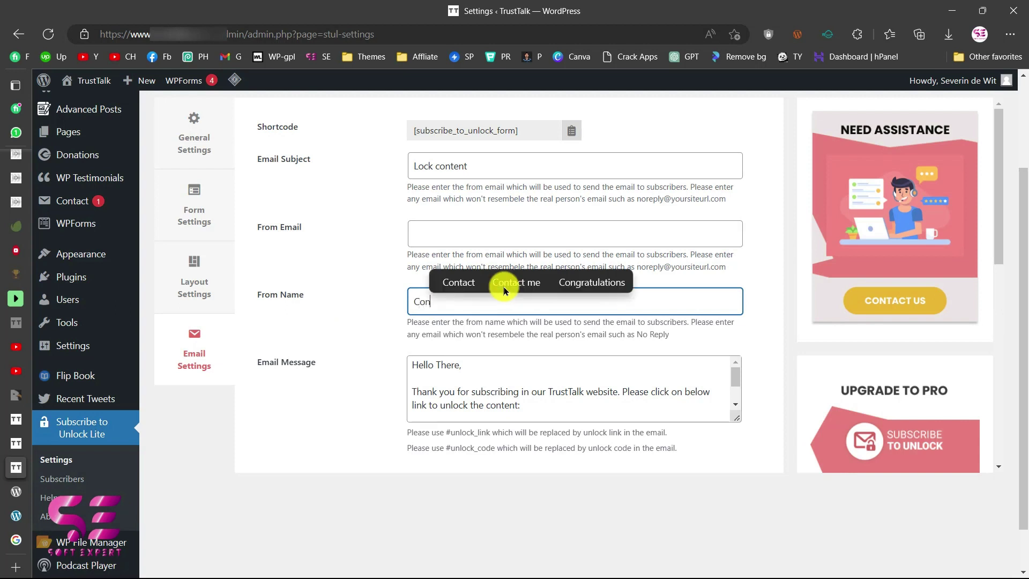
type("tent locker")
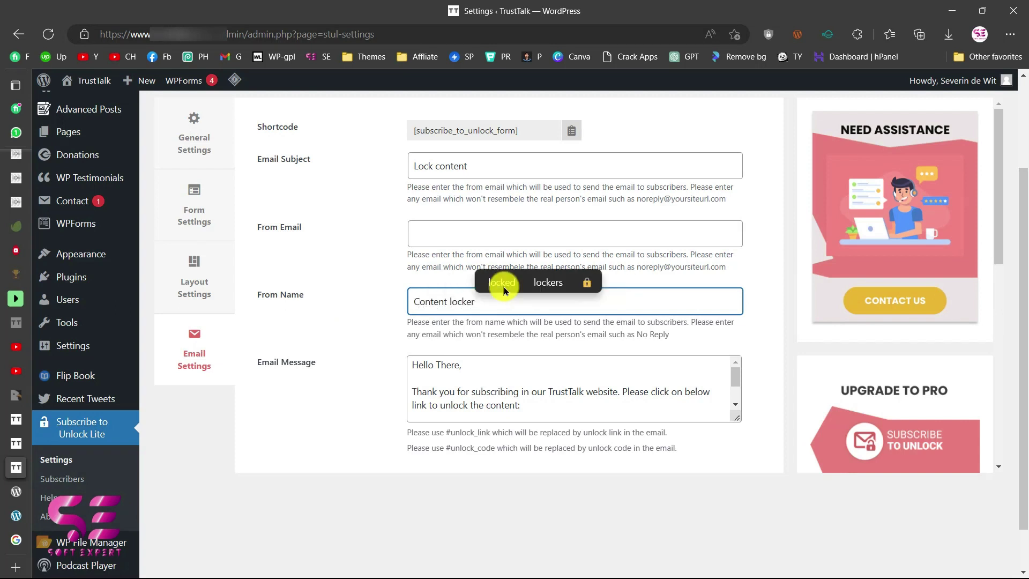
Review the default unlock-link Email Message.
scroll(425, 369, "down", 1)
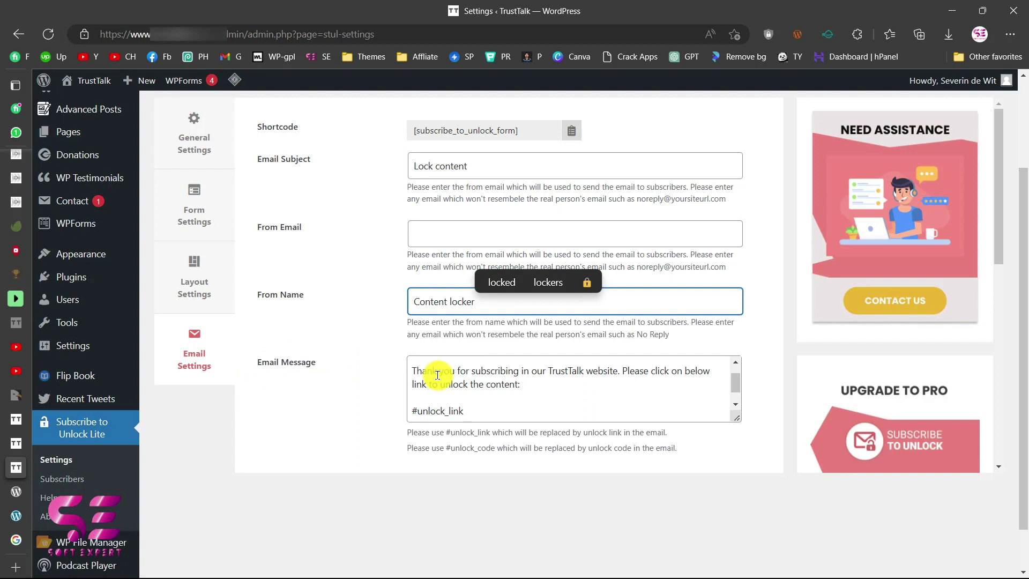
left_click(420, 374)
scroll(420, 375, "up", 1)
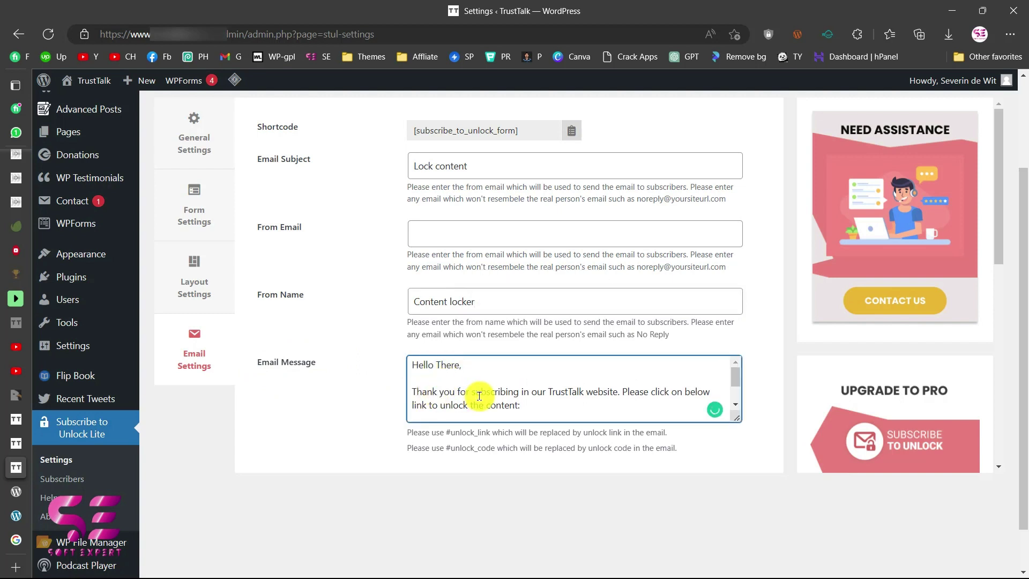
scroll(613, 387, "down", 2)
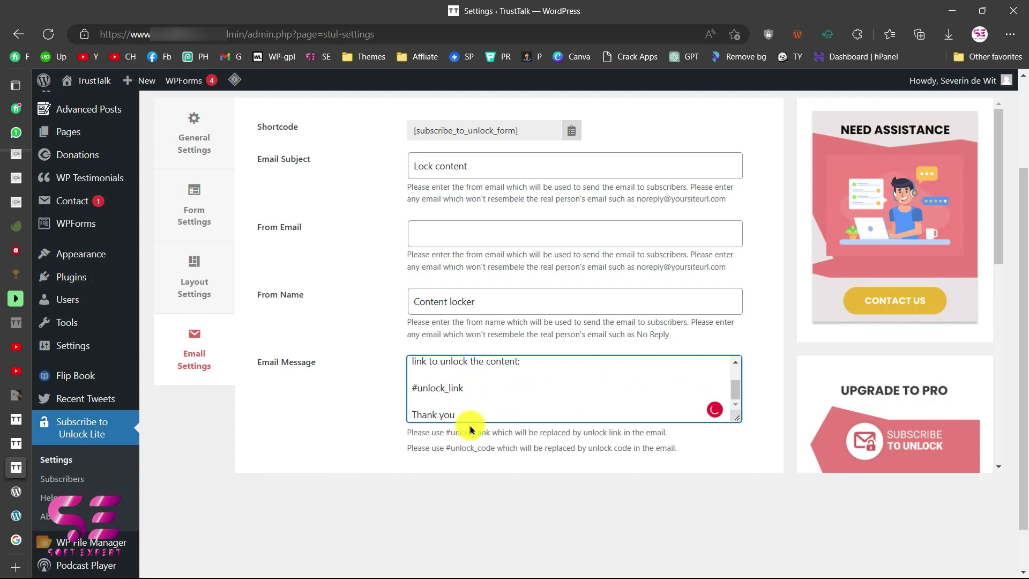
scroll(471, 391, "up", 2)
Clear the From Name and Email Subject fields.
left_click_drag(497, 307, 401, 304)
key("BackSpace")
left_click_drag(467, 157, 389, 164)
key("BackSpace")
scroll(365, 240, "up", 3)
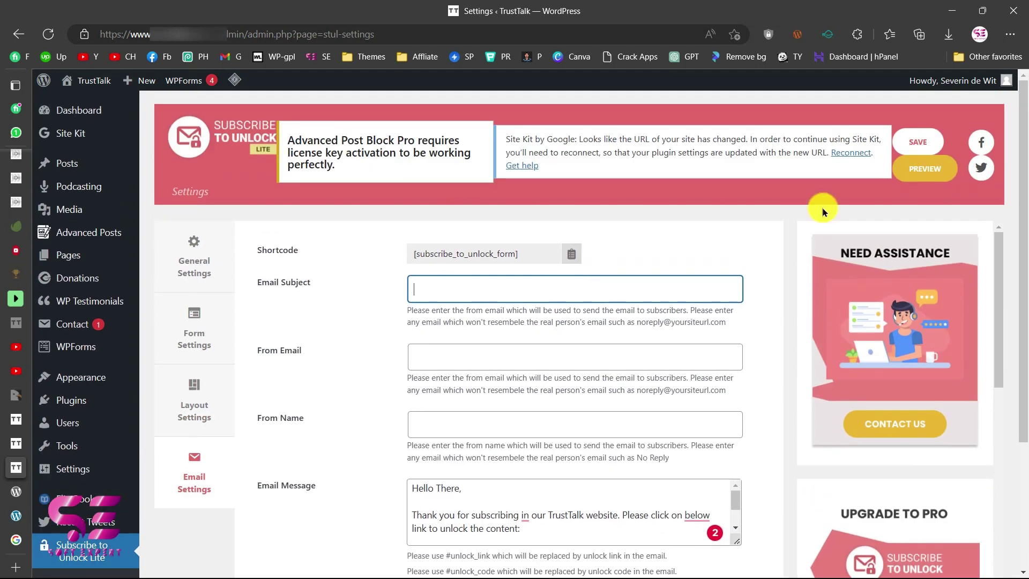
Save the email settings and reload the Testing post to view the dark locked form.
left_click(917, 141)
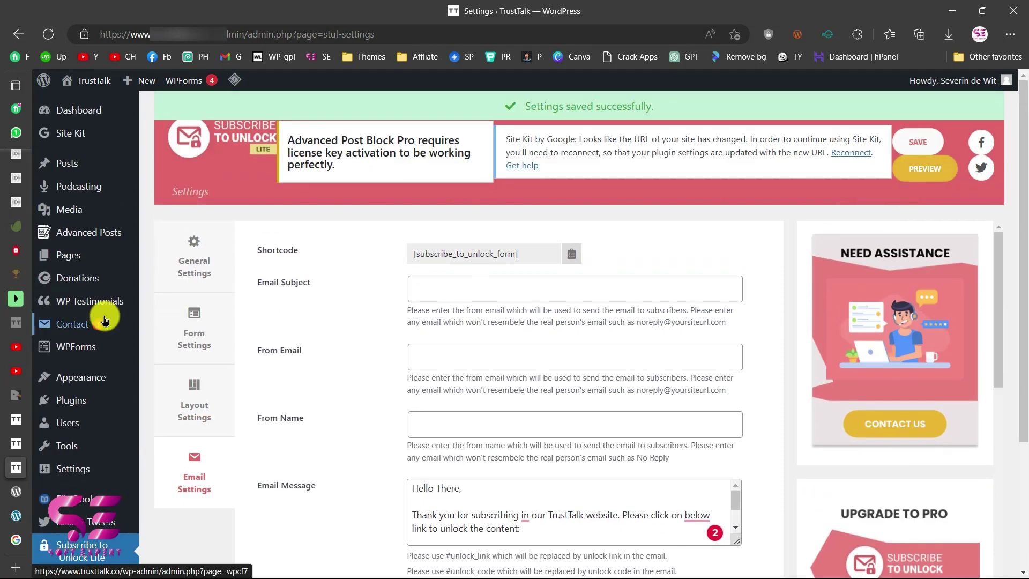
left_click(16, 443)
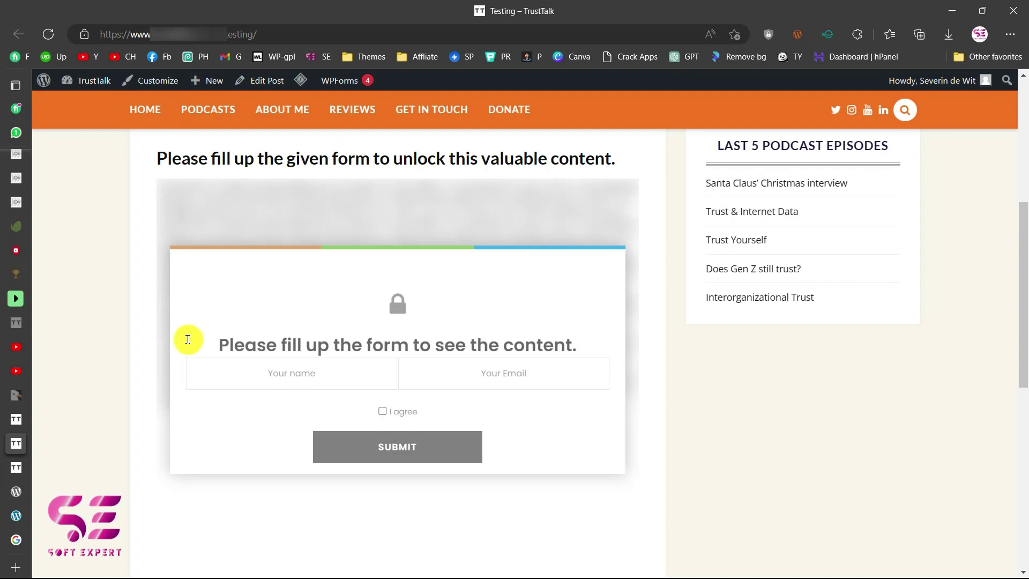
left_click(47, 34)
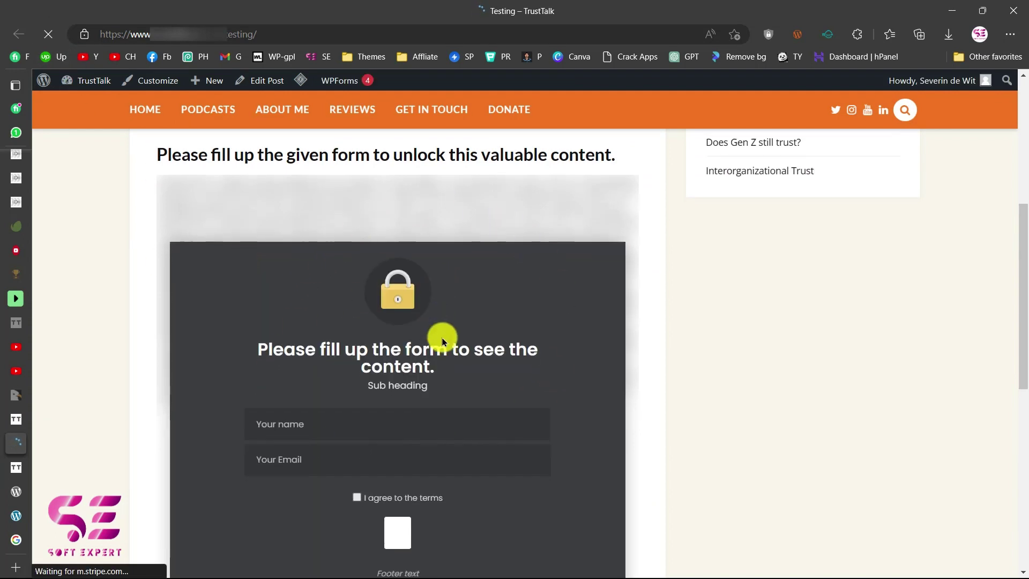
scroll(442, 338, "down", 1)
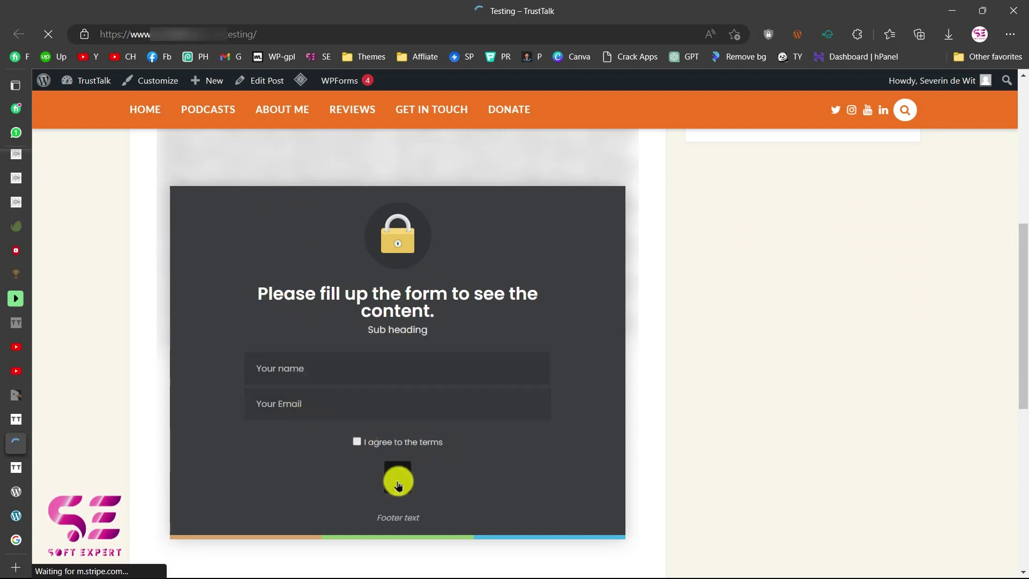
scroll(399, 485, "down", 1)
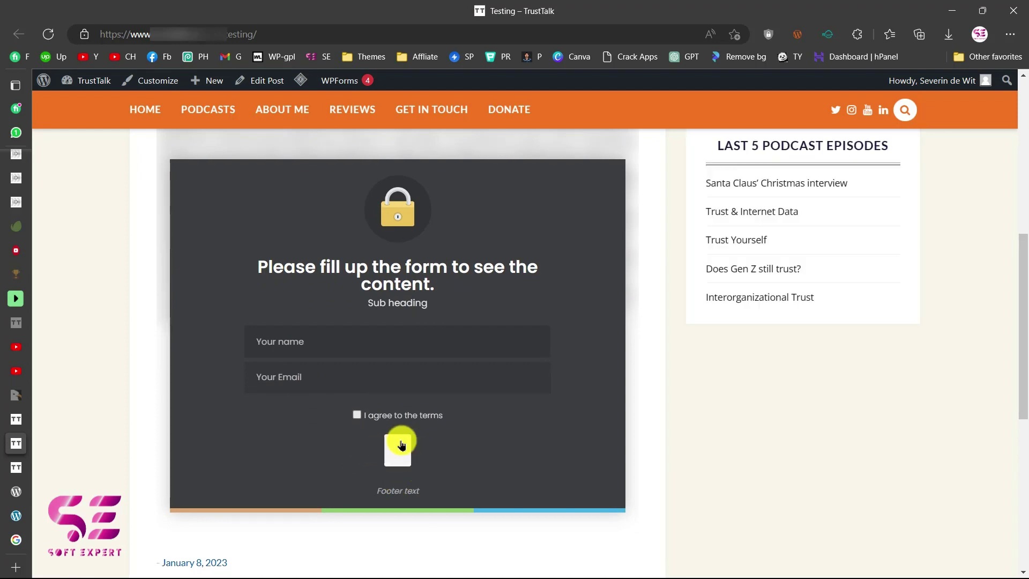
Set the form's Button Text to 'Subscribe' in the plugin's Form Settings.
left_click(24, 469)
left_click(177, 333)
scroll(177, 333, "down", 8)
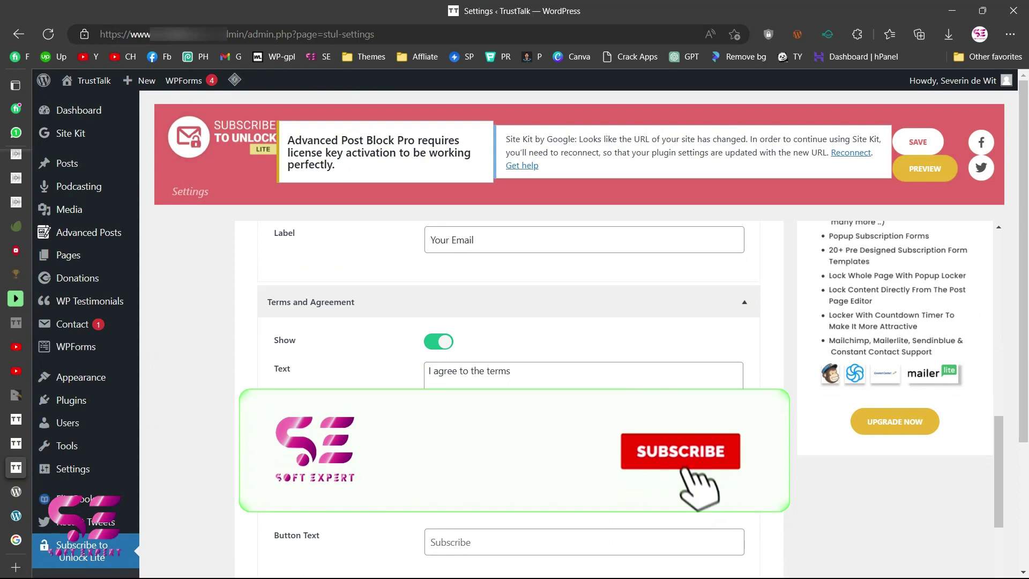
scroll(509, 376, "down", 2)
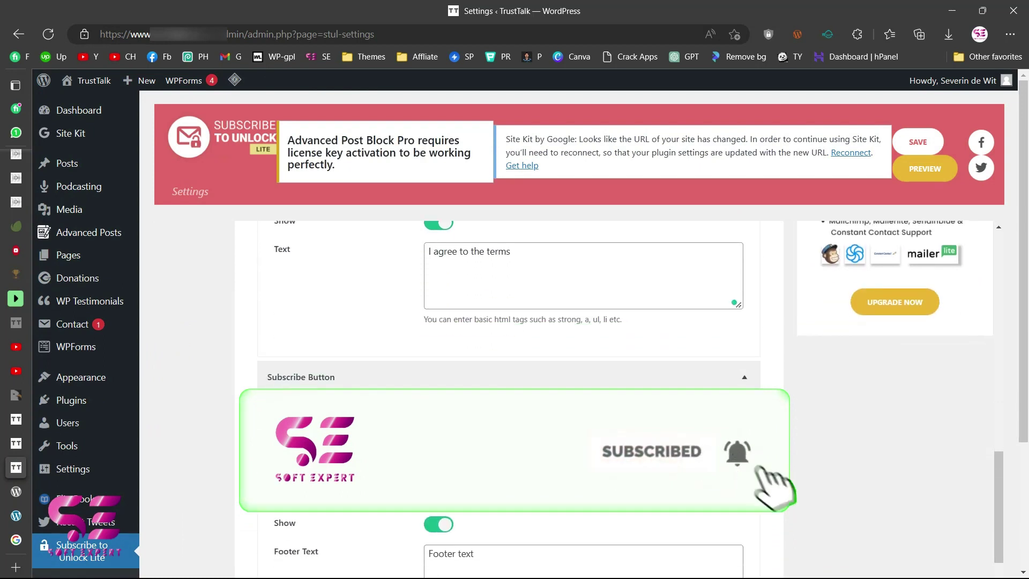
left_click(459, 423)
type("Subs")
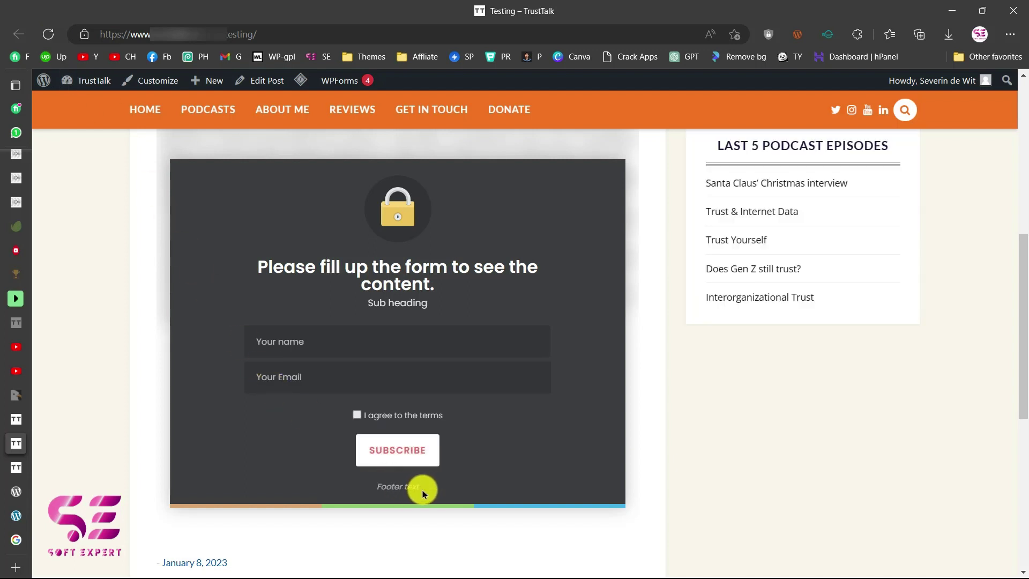
scroll(340, 321, "up", 1)
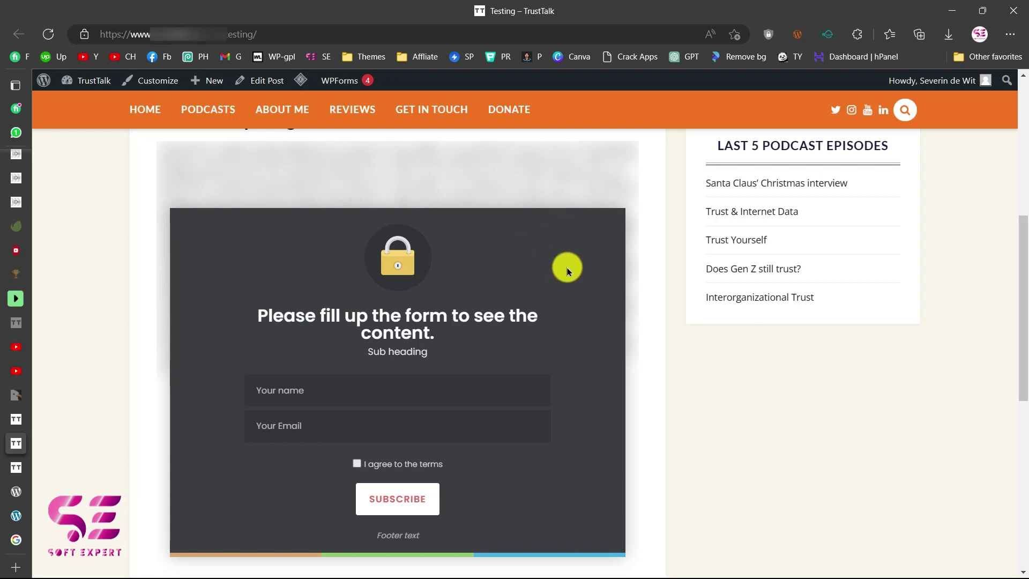
Search the Soft Expert YouTube channel for 'social locker', then view its Playlists tab.
left_click(16, 371)
scroll(589, 431, "down", 6)
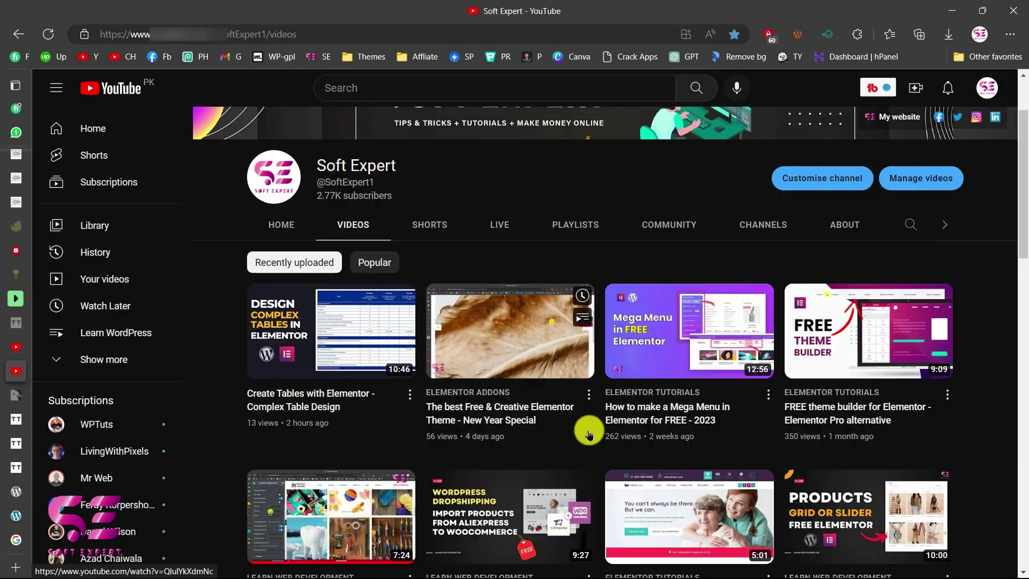
scroll(593, 436, "down", 6)
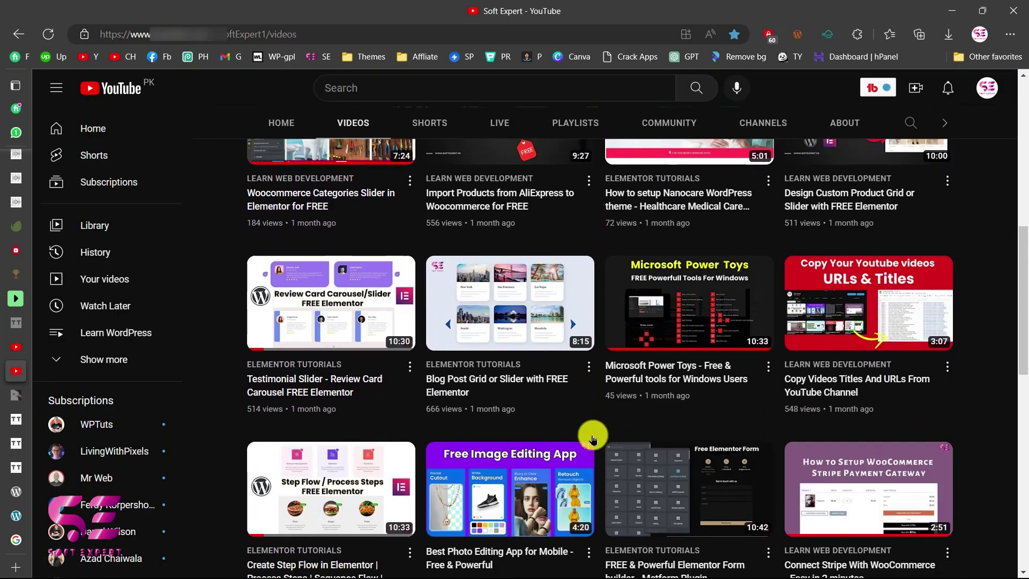
scroll(592, 432, "up", 12)
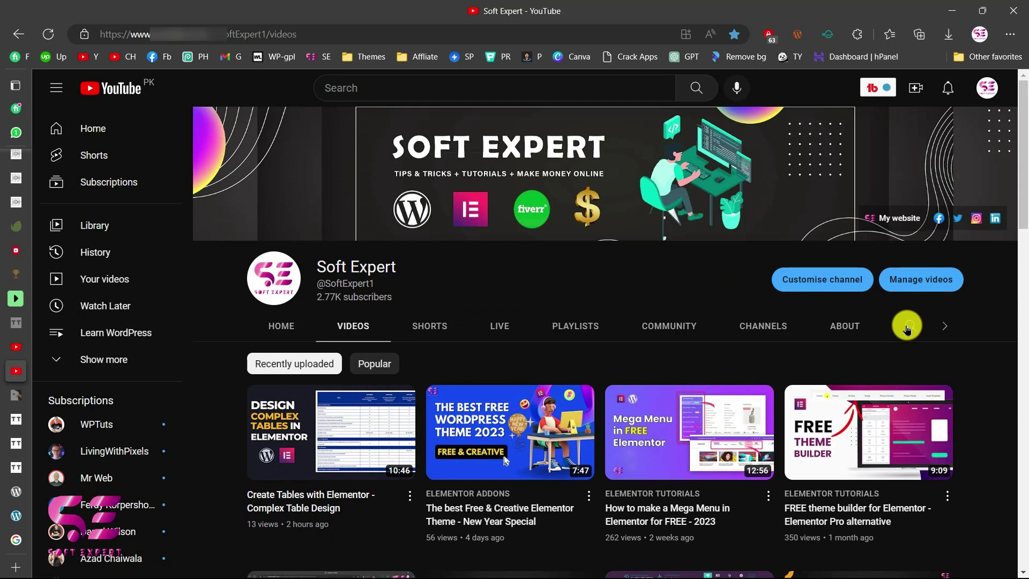
left_click(909, 326)
type("social locker")
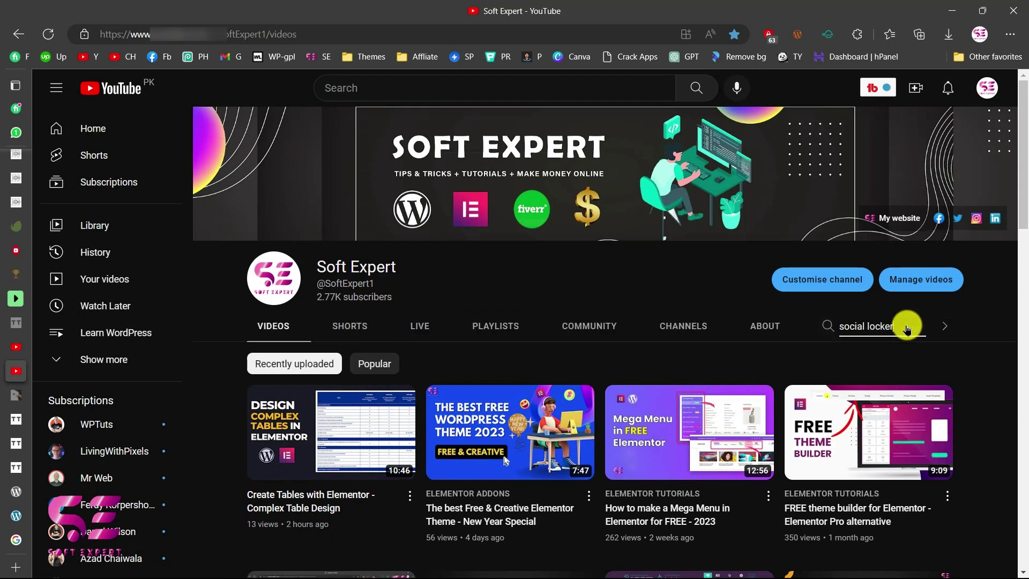
key("Return")
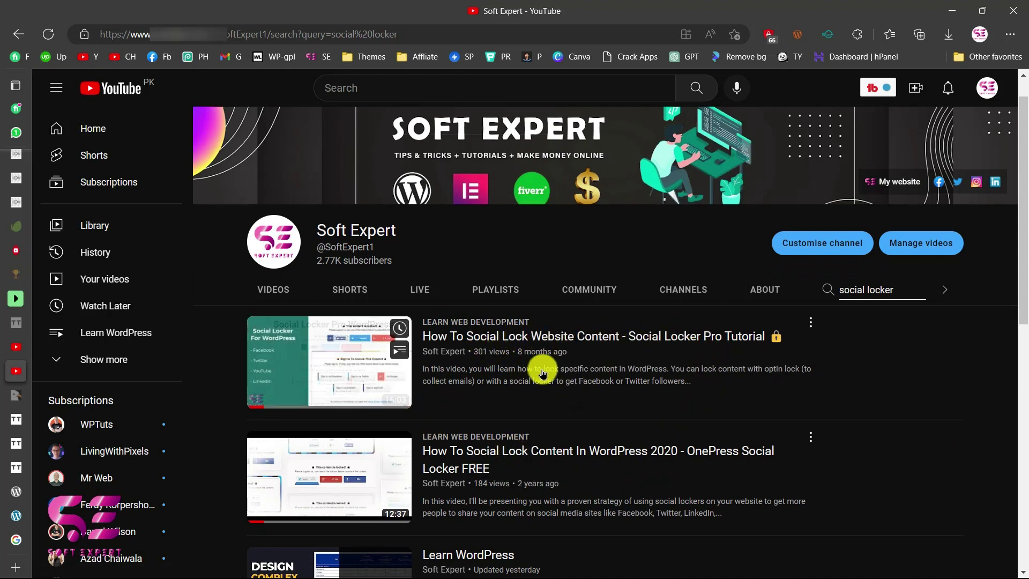
left_click(494, 289)
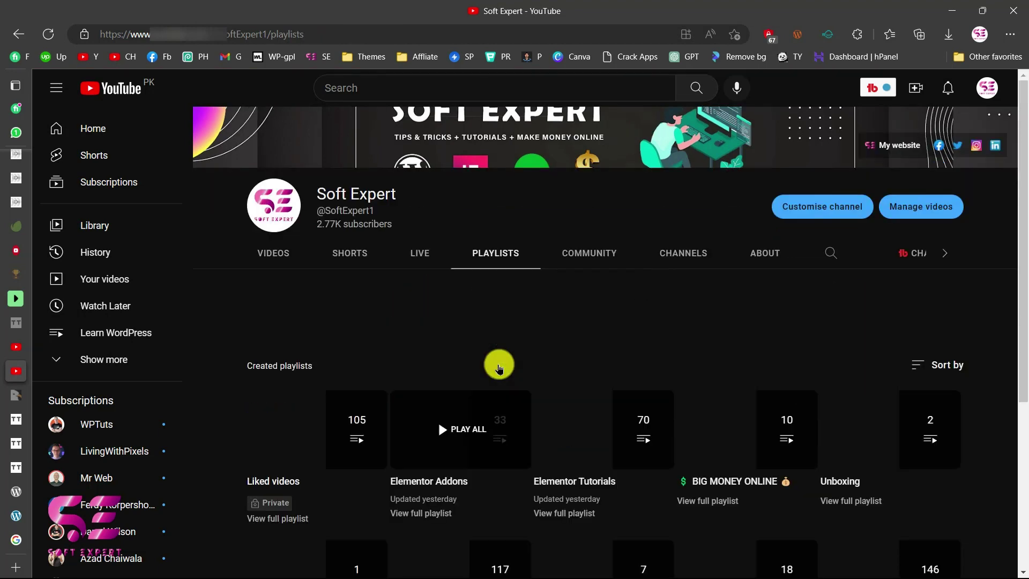
scroll(467, 413, "down", 2)
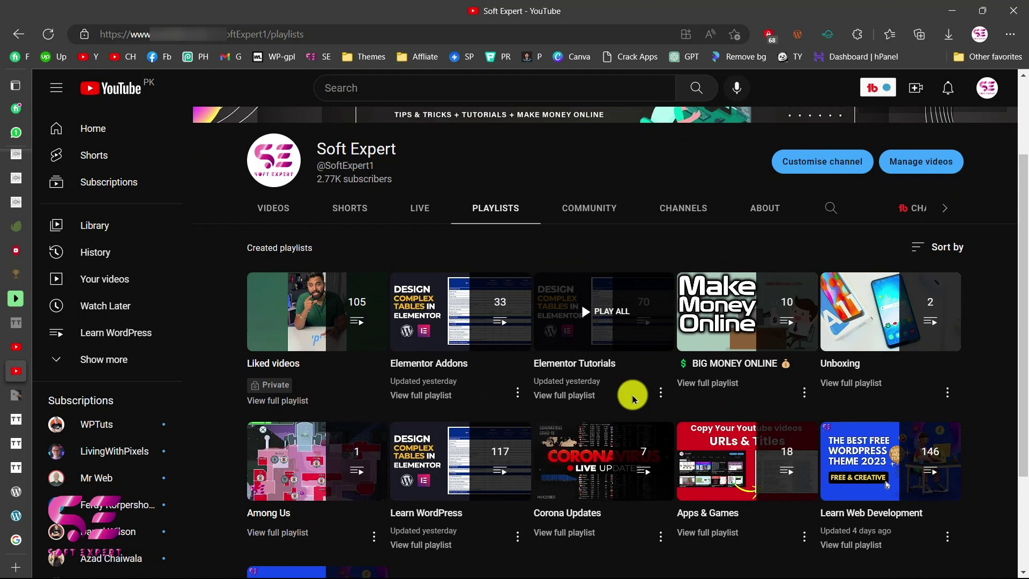